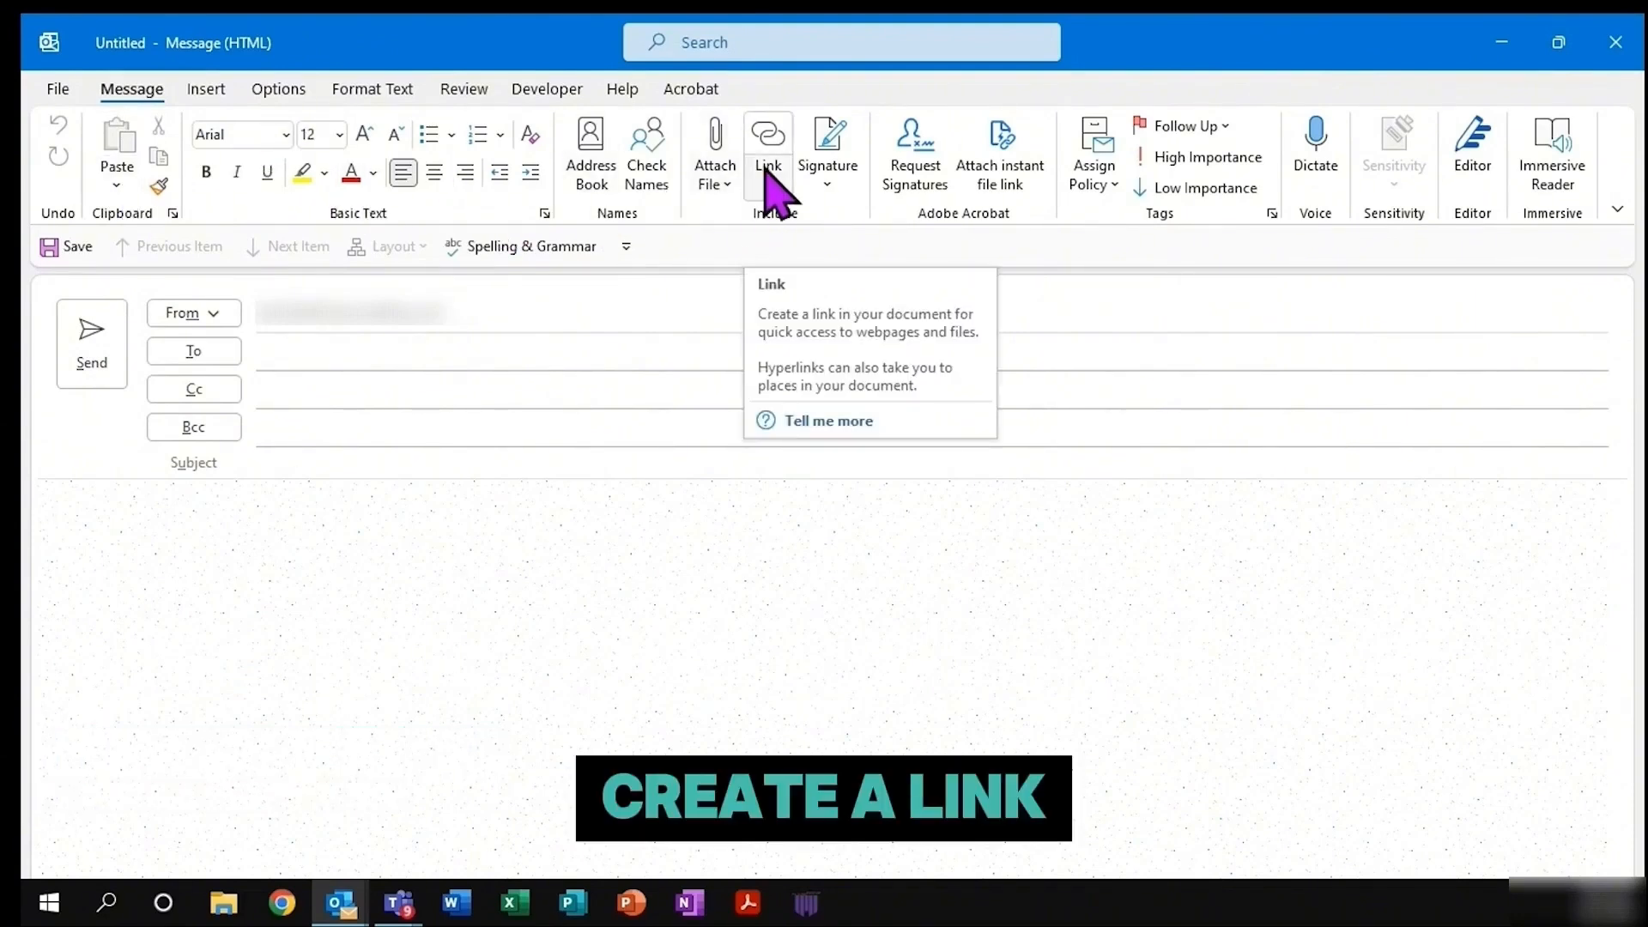
# Step: Open the Insert Hyperlink dialog for the message and close it without adding a link
pyautogui.hotkey('ctrl', 'k')
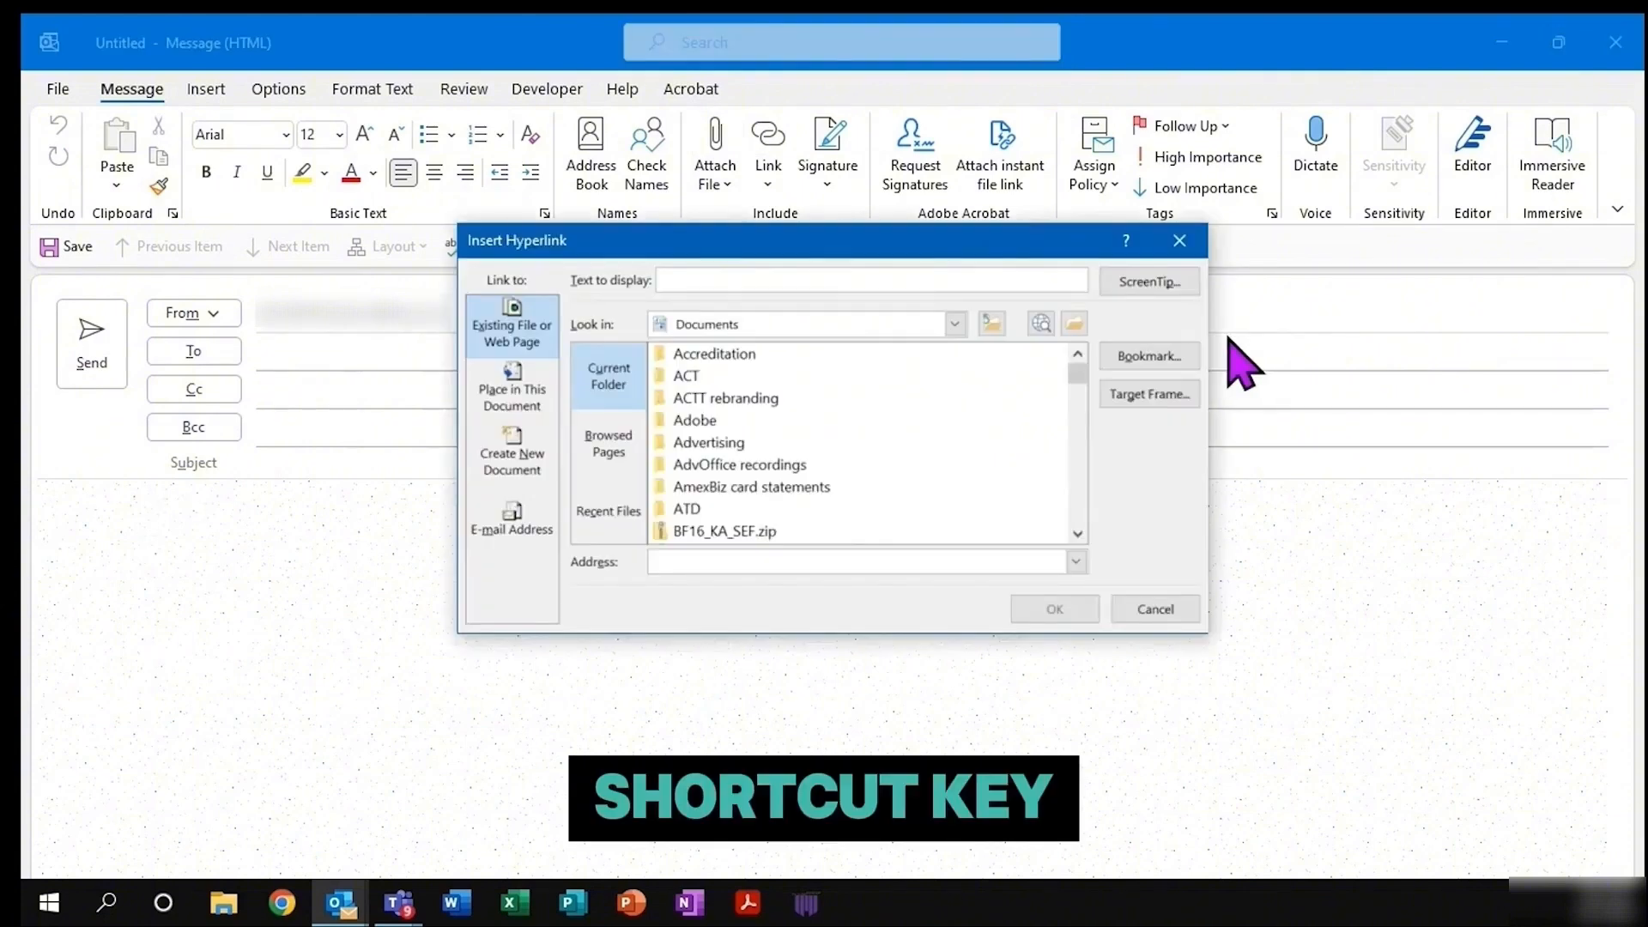
pyautogui.click(1179, 241)
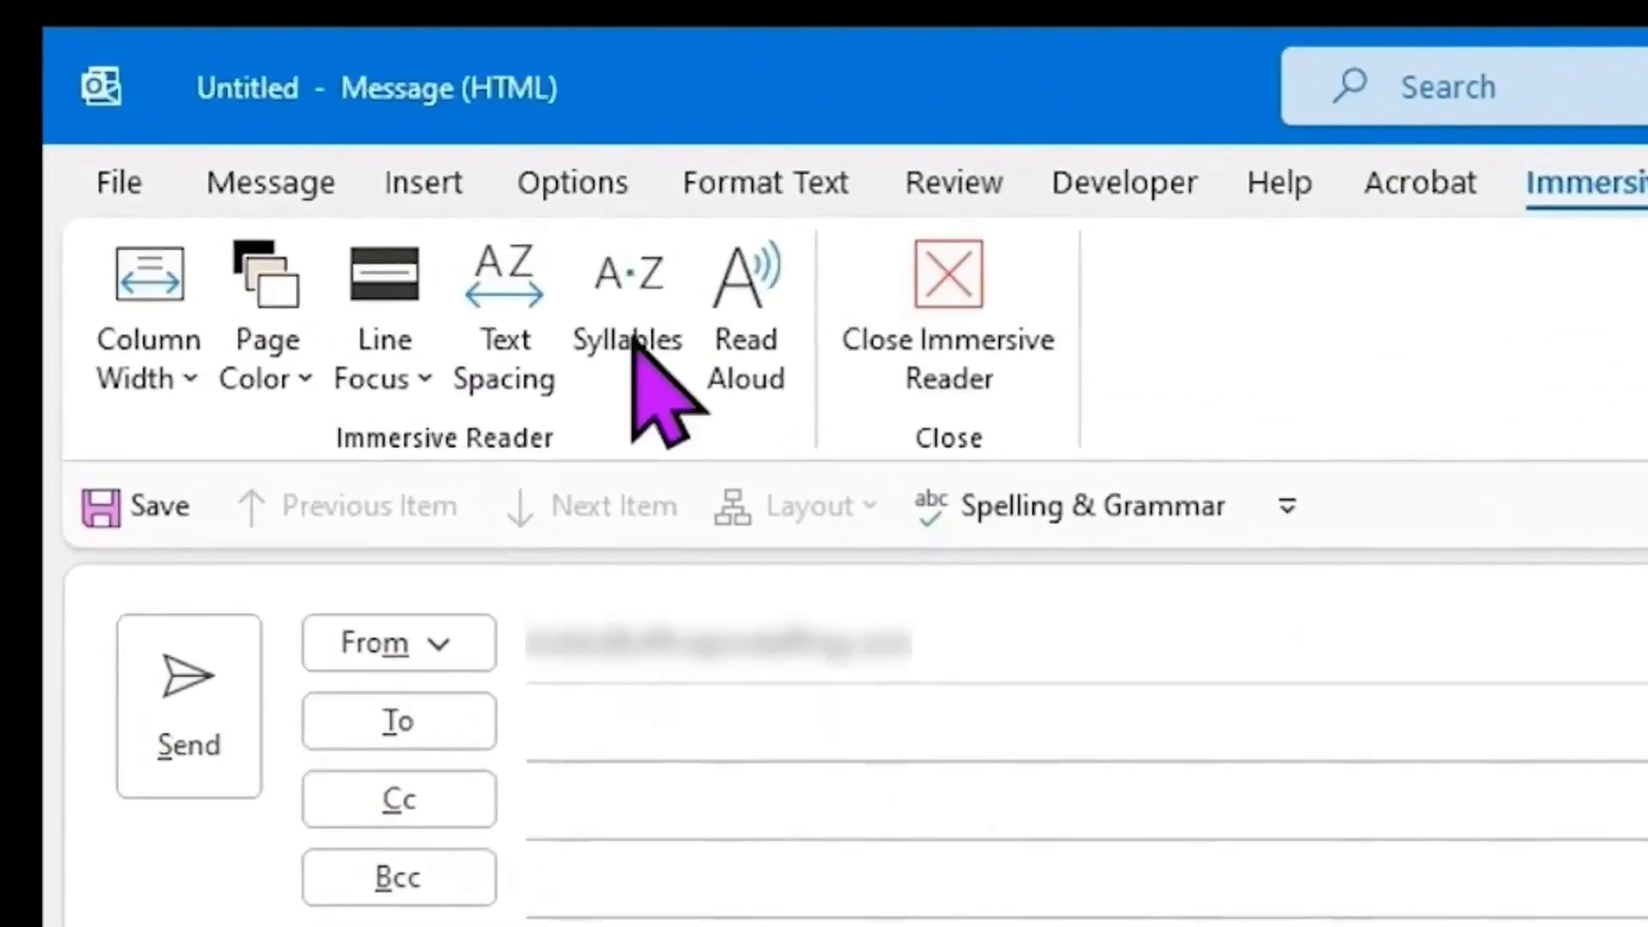
# Step: Set the Immersive Reader's line focus to One Line and step the focus up and down through the message text
pyautogui.click(274, 242)
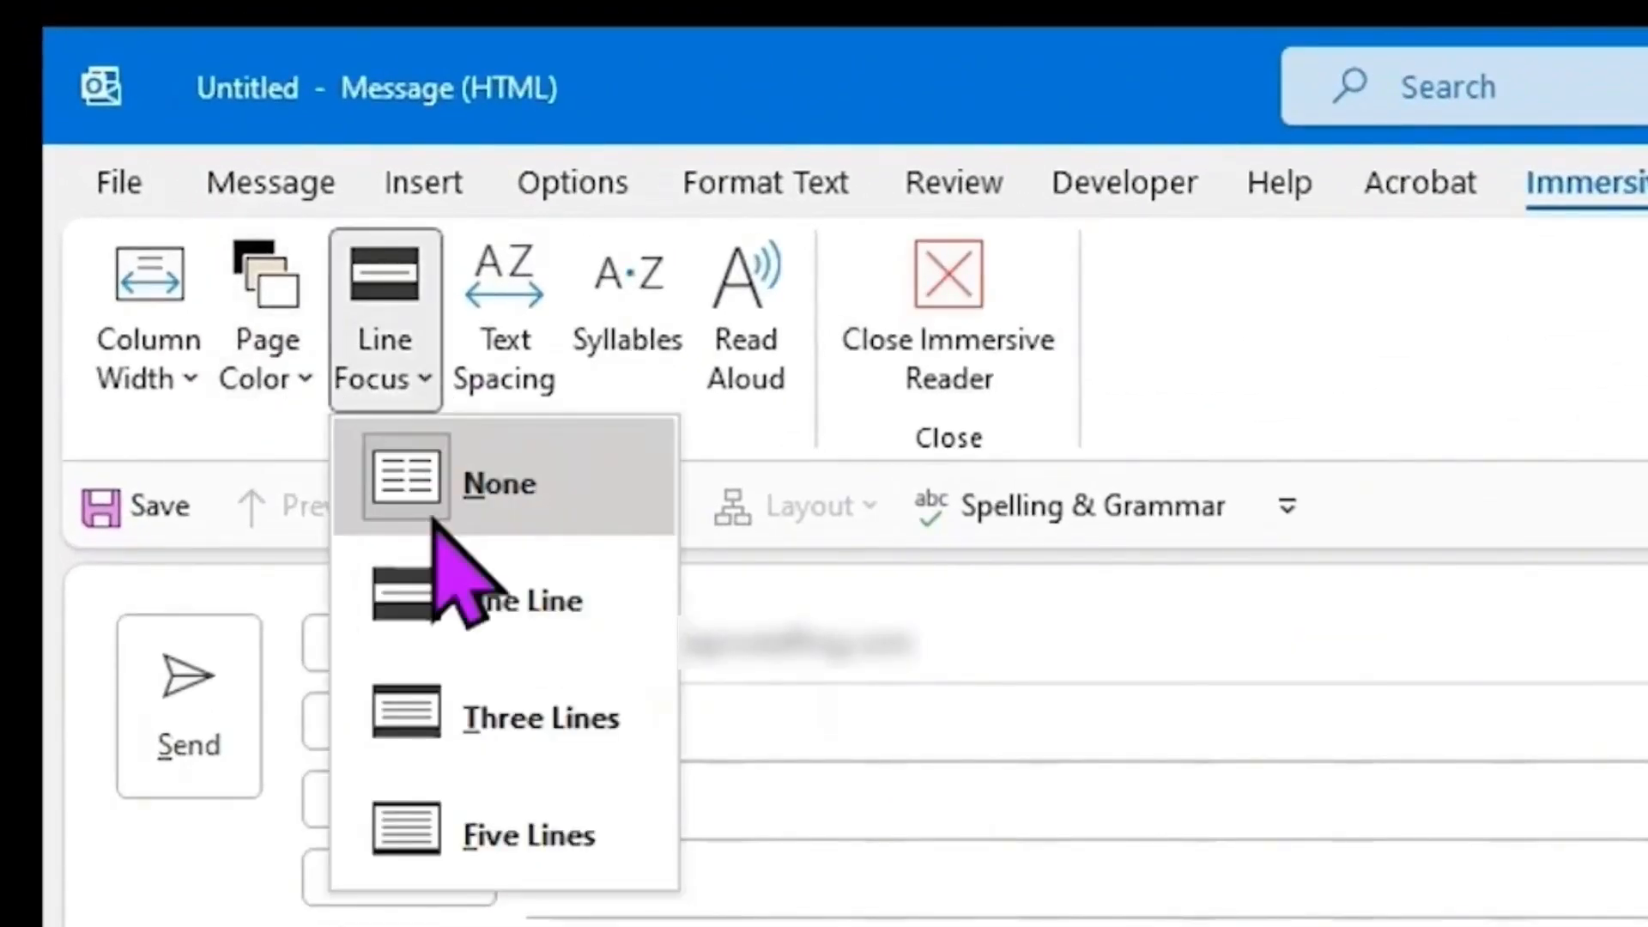
pyautogui.click(436, 600)
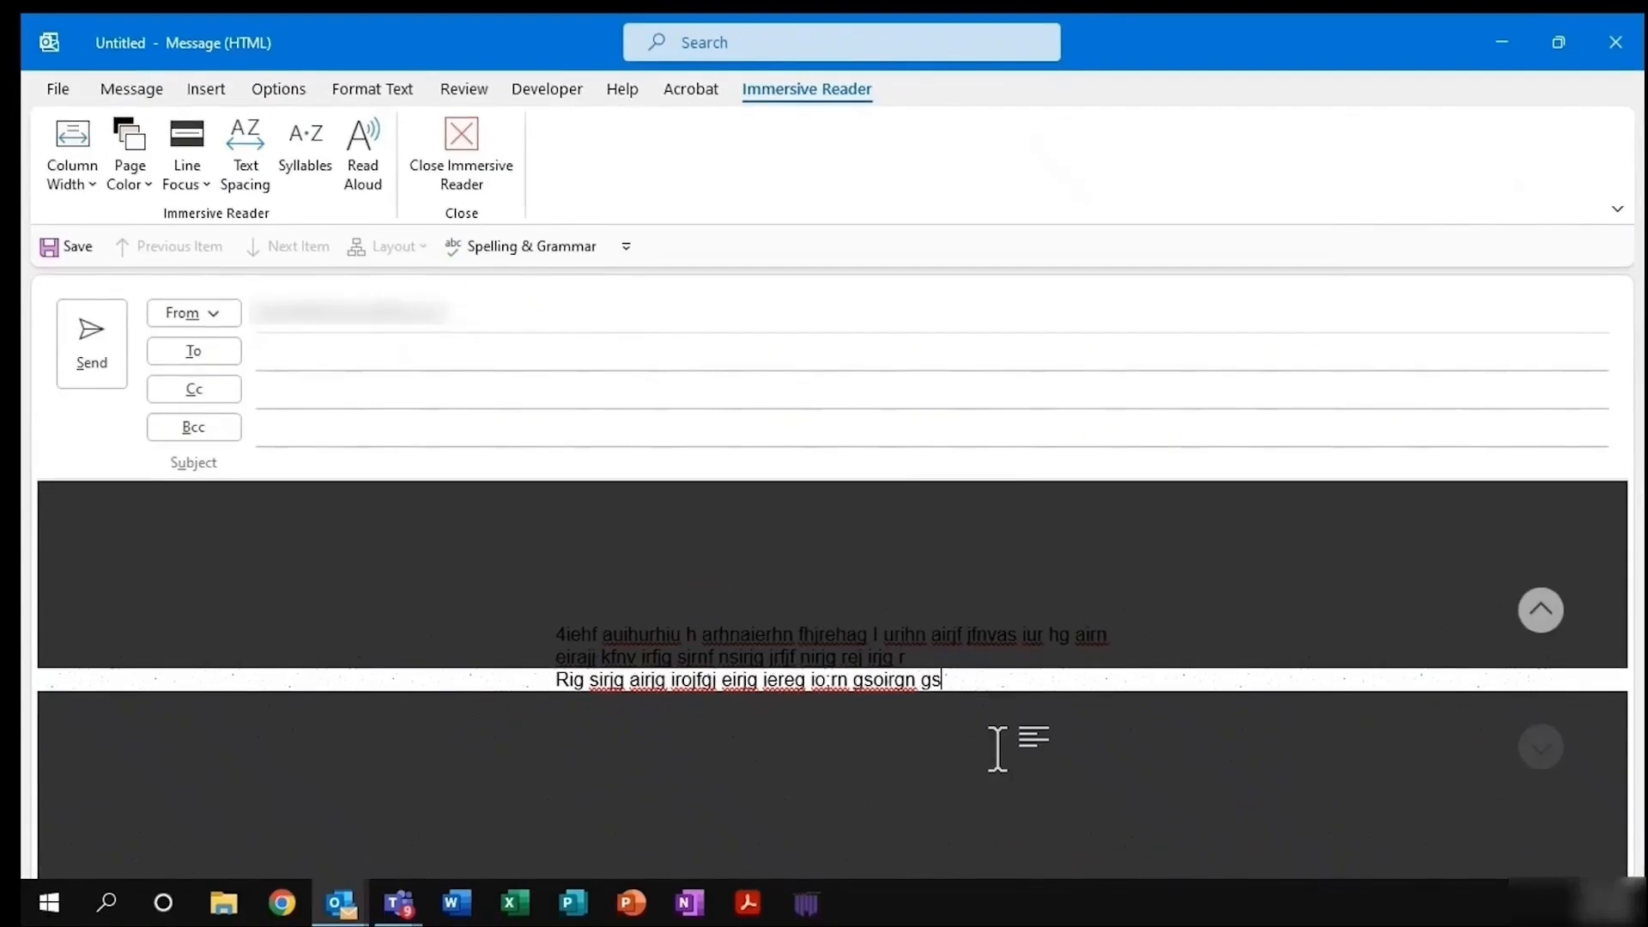
pyautogui.click(1614, 624)
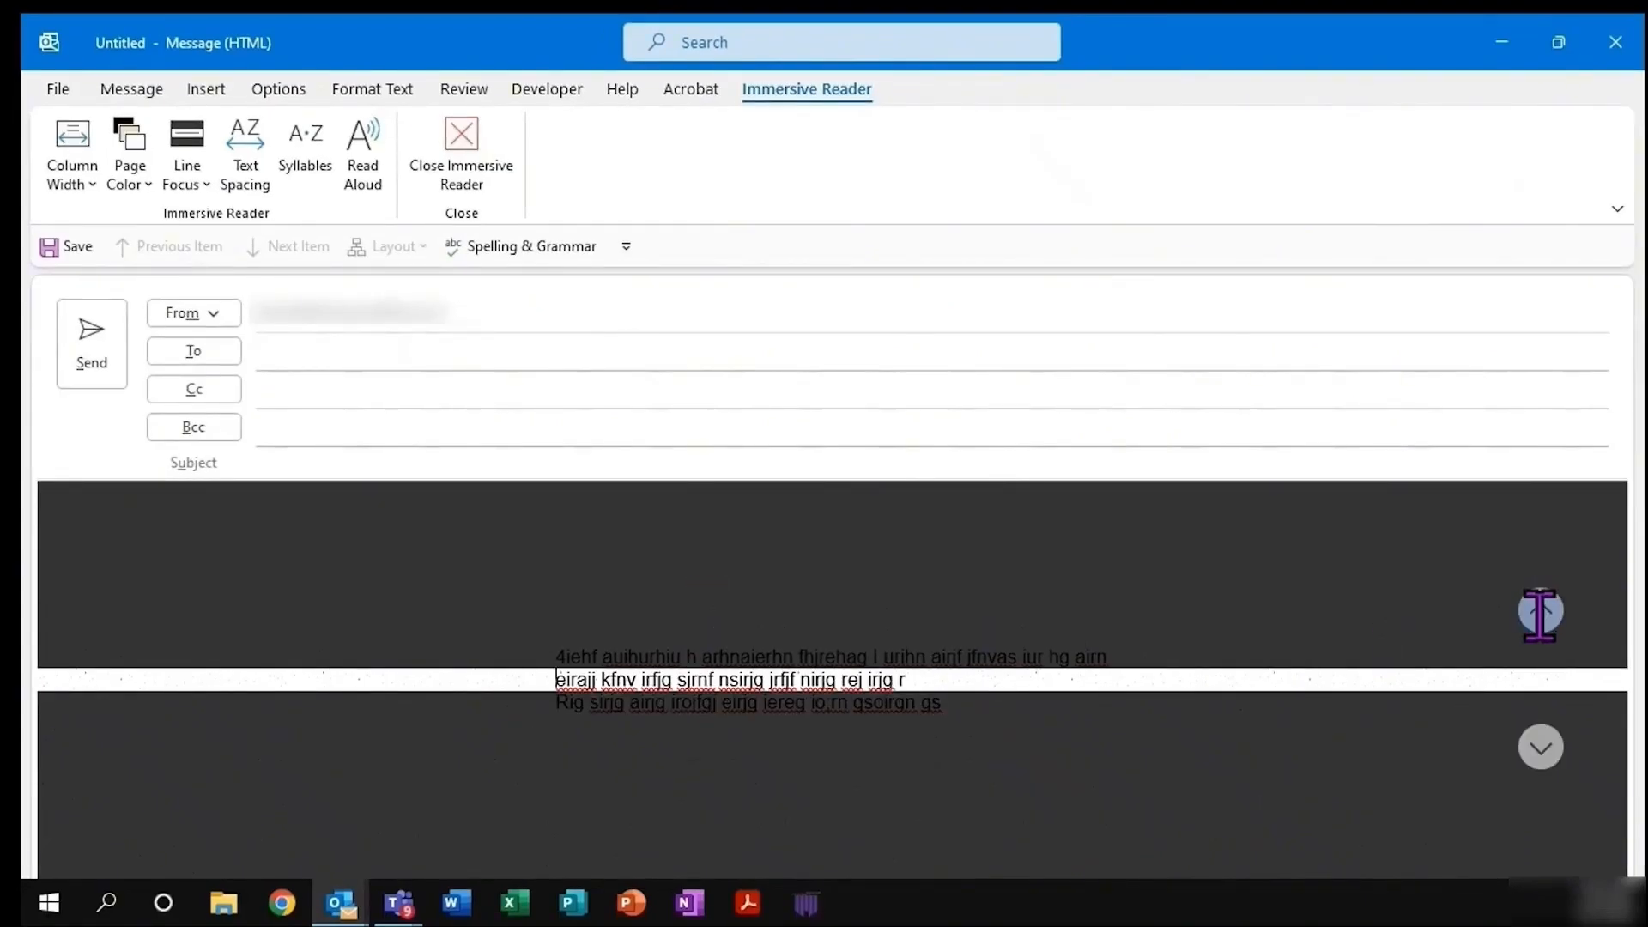
pyautogui.click(1540, 612)
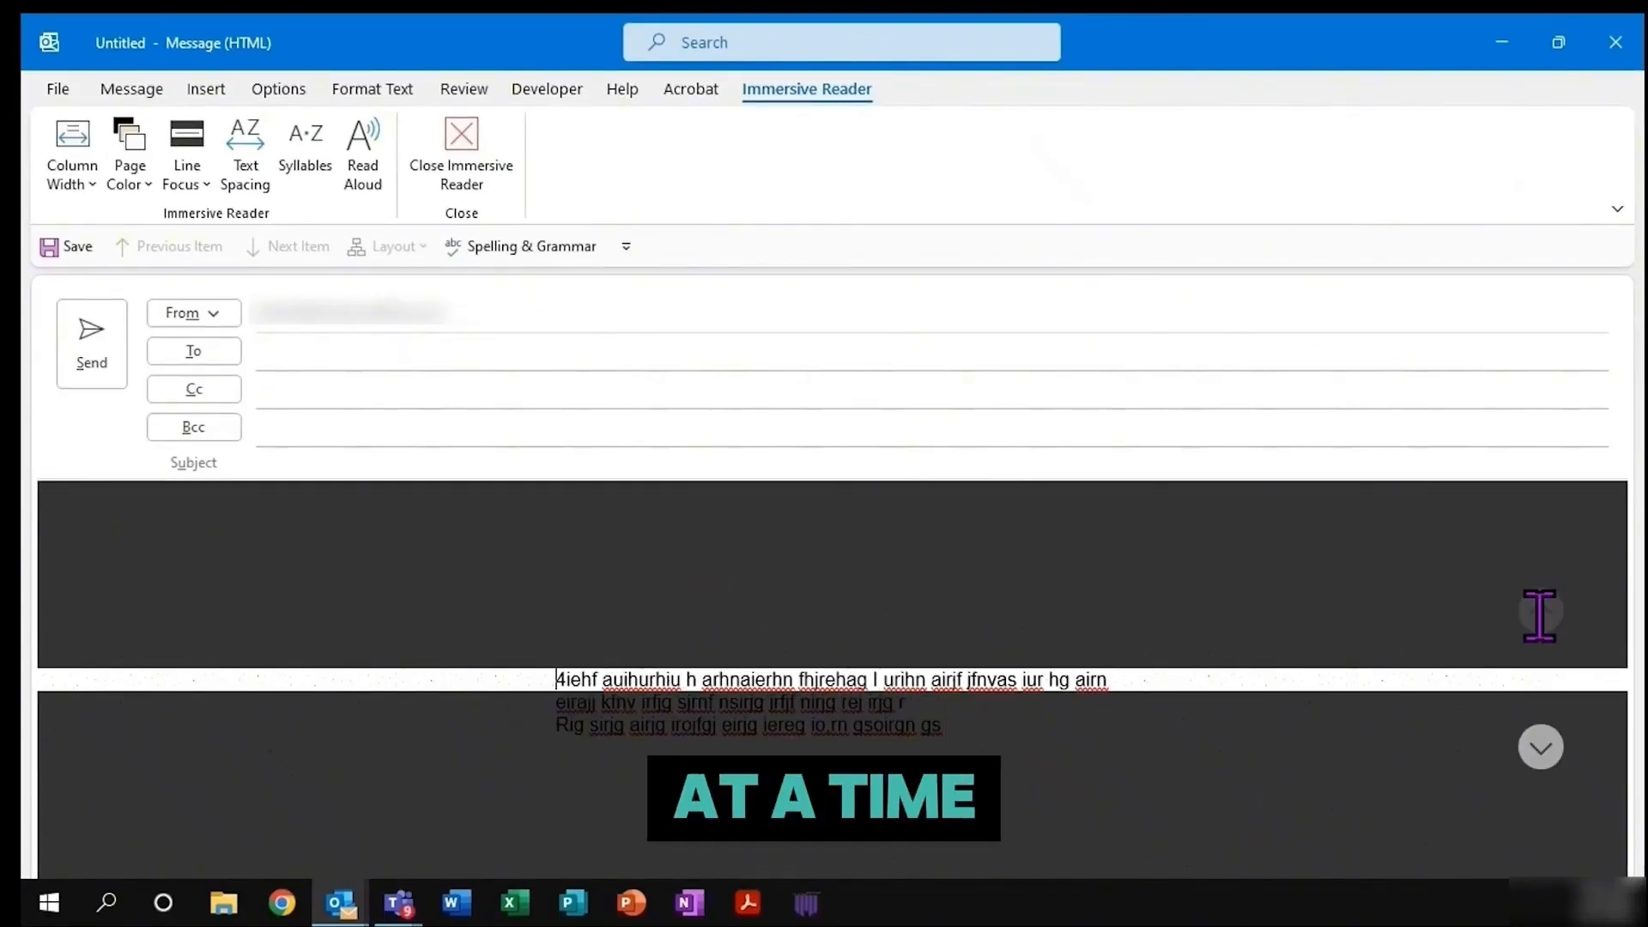
pyautogui.click(1543, 748)
pyautogui.click(1543, 749)
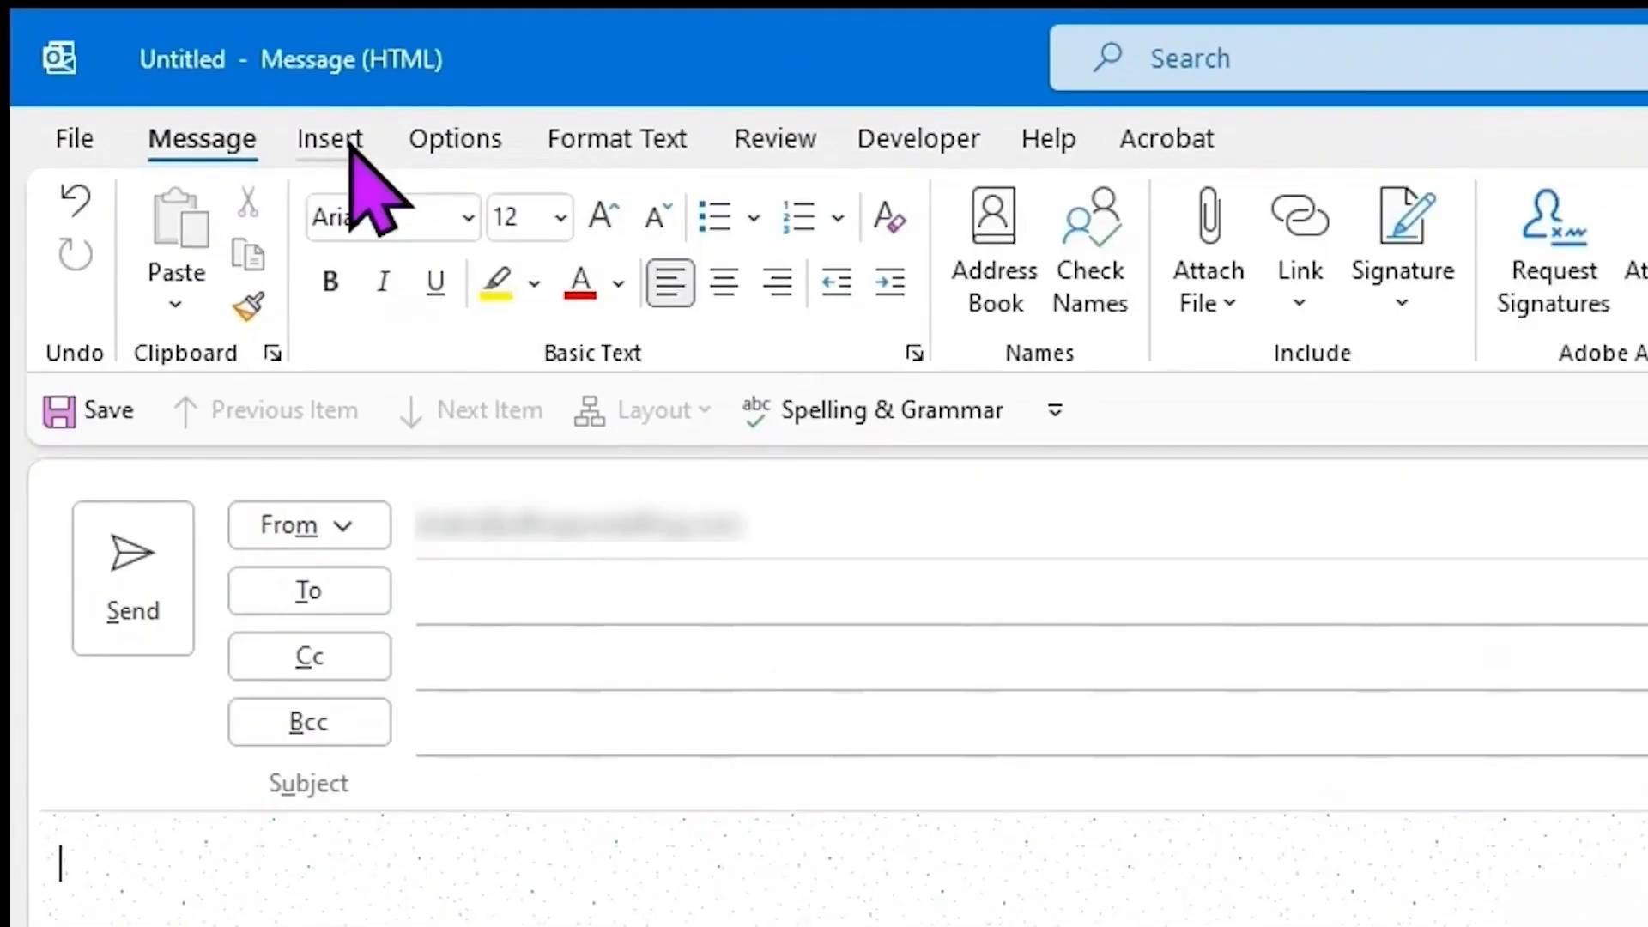
# Step: Look over the message's insert commands and the gallery of Office themes without applying a theme
pyautogui.click(210, 89)
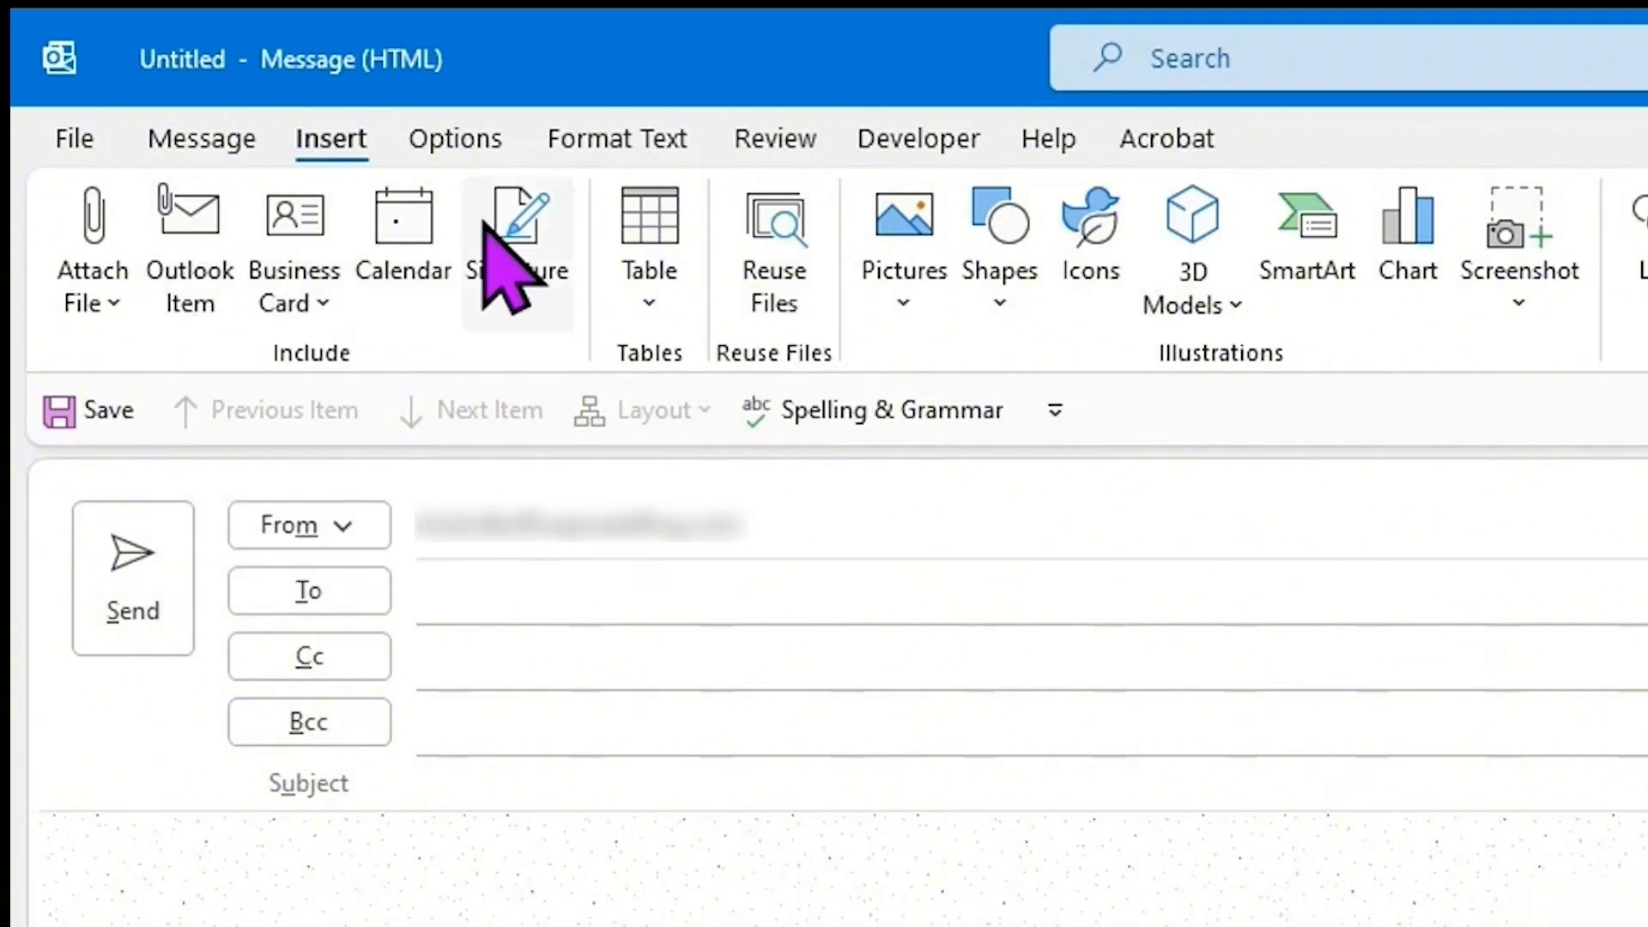
pyautogui.click(460, 144)
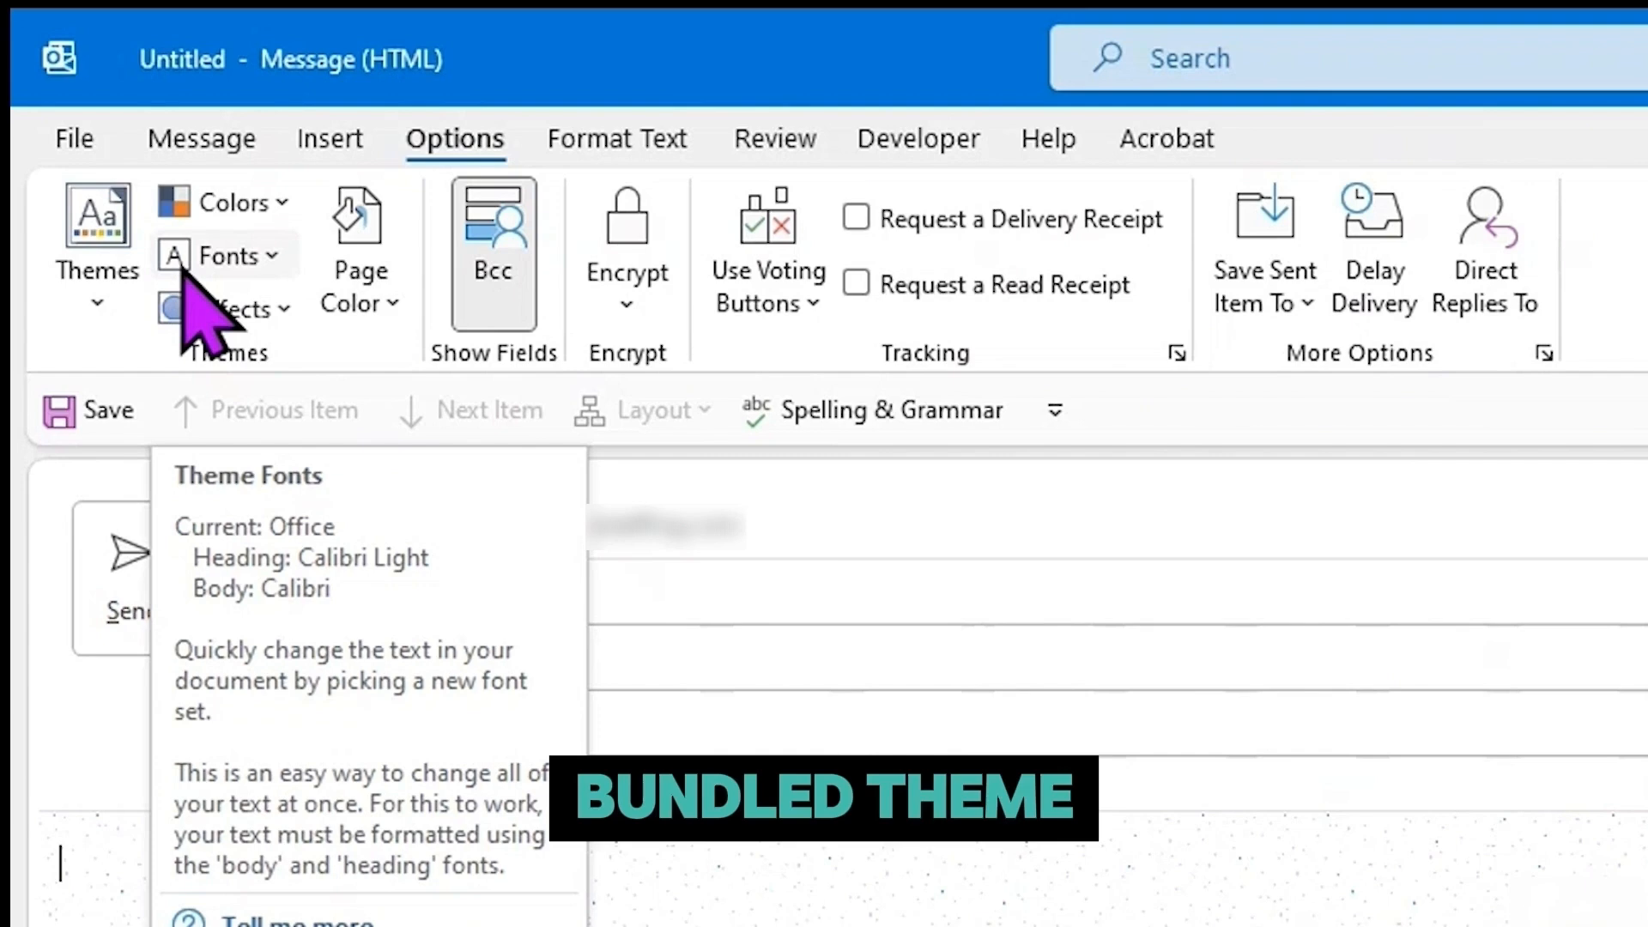
pyautogui.click(101, 302)
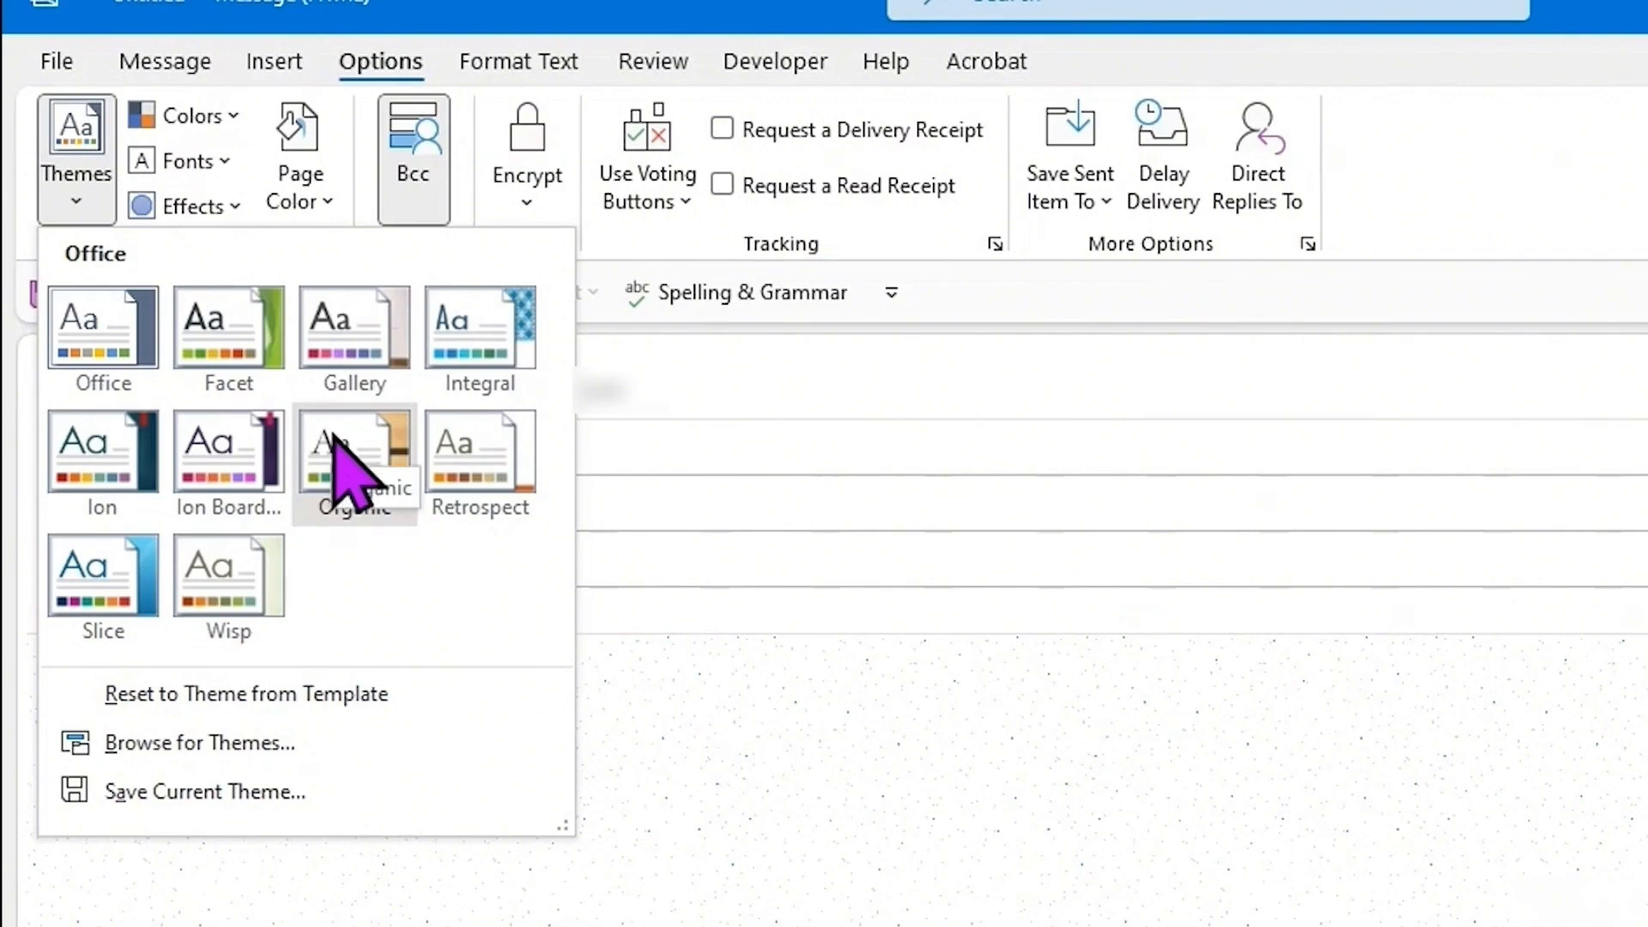
pyautogui.click(589, 423)
# Step: Try a light blue theme shade as the message's page color, and set the page color to No Color
pyautogui.click(326, 201)
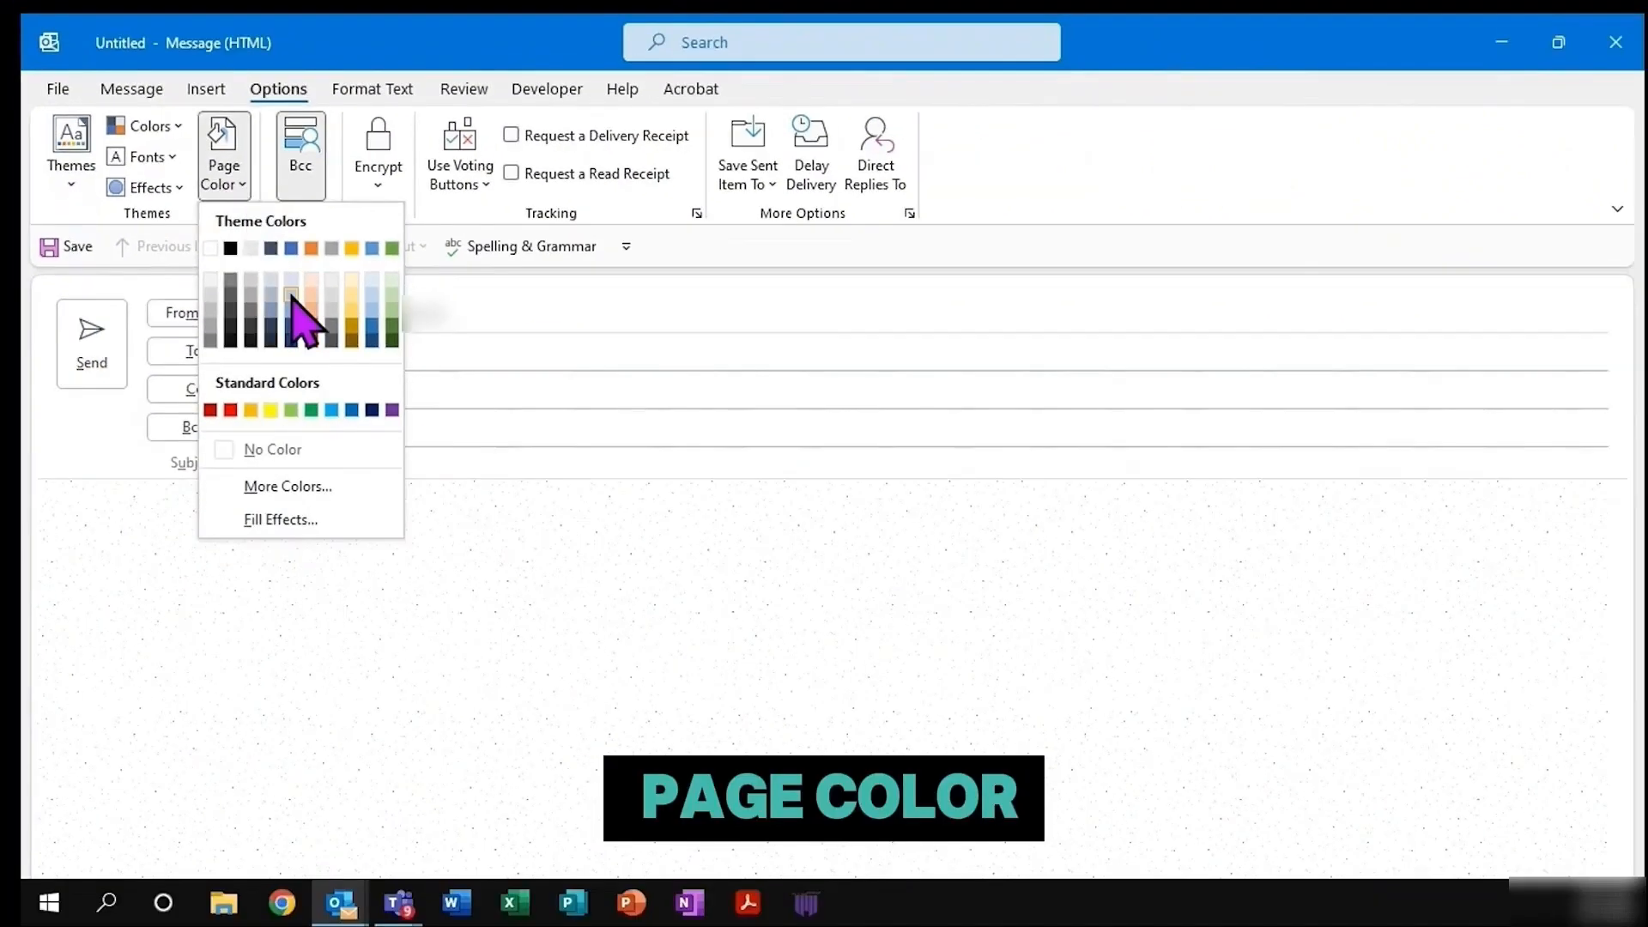
pyautogui.click(293, 296)
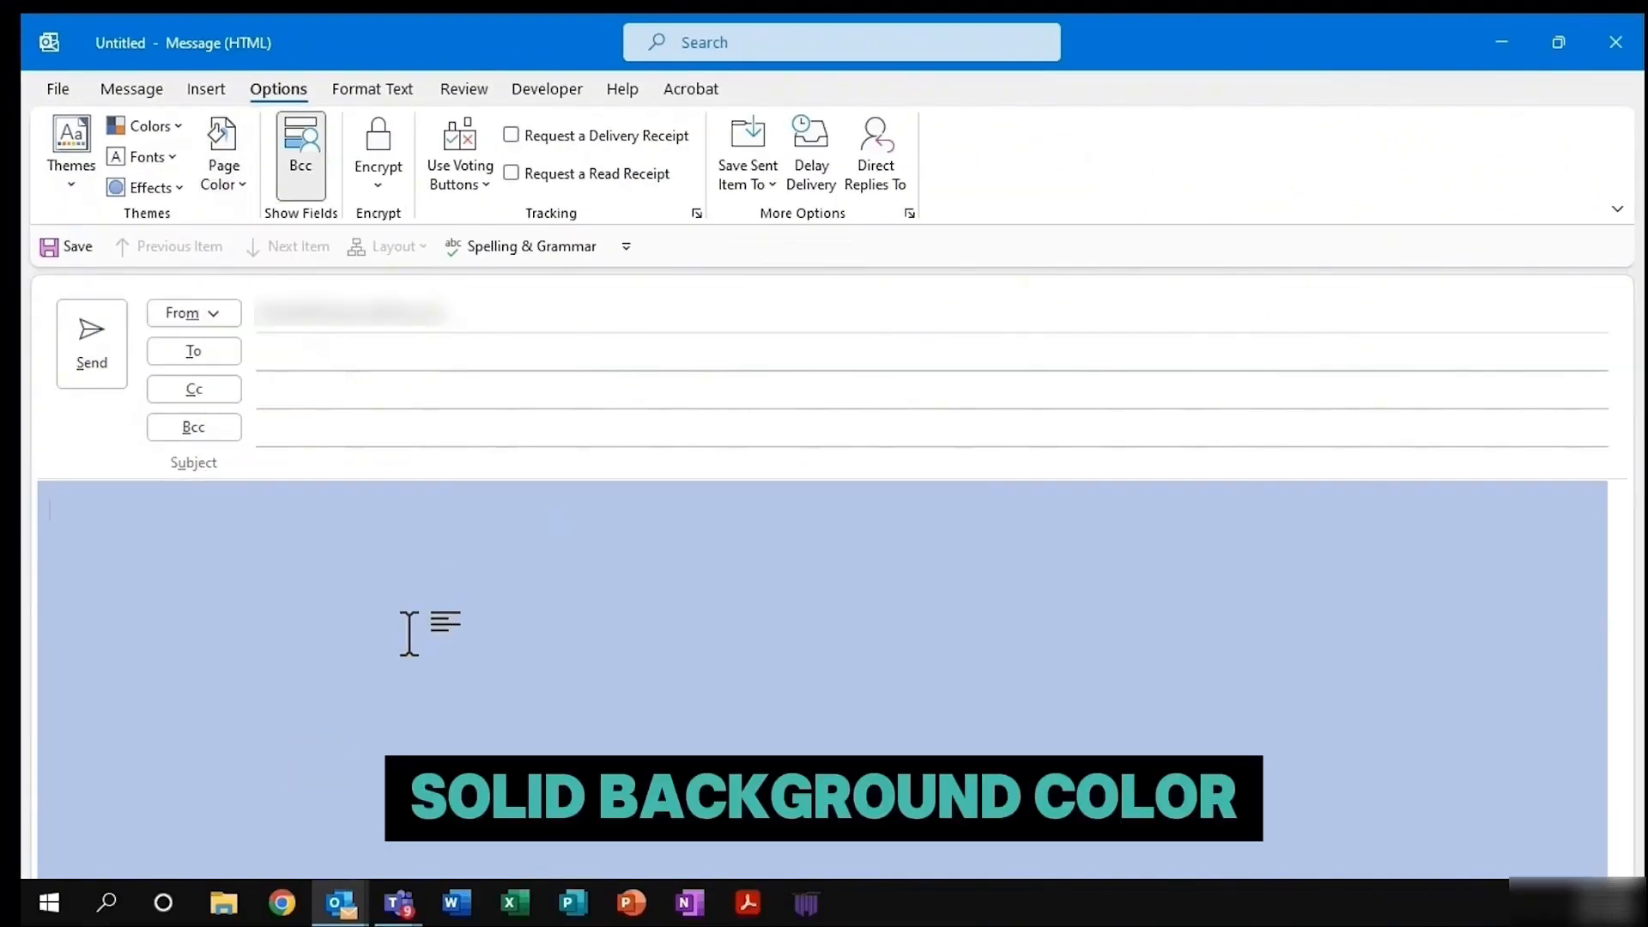
pyautogui.click(243, 184)
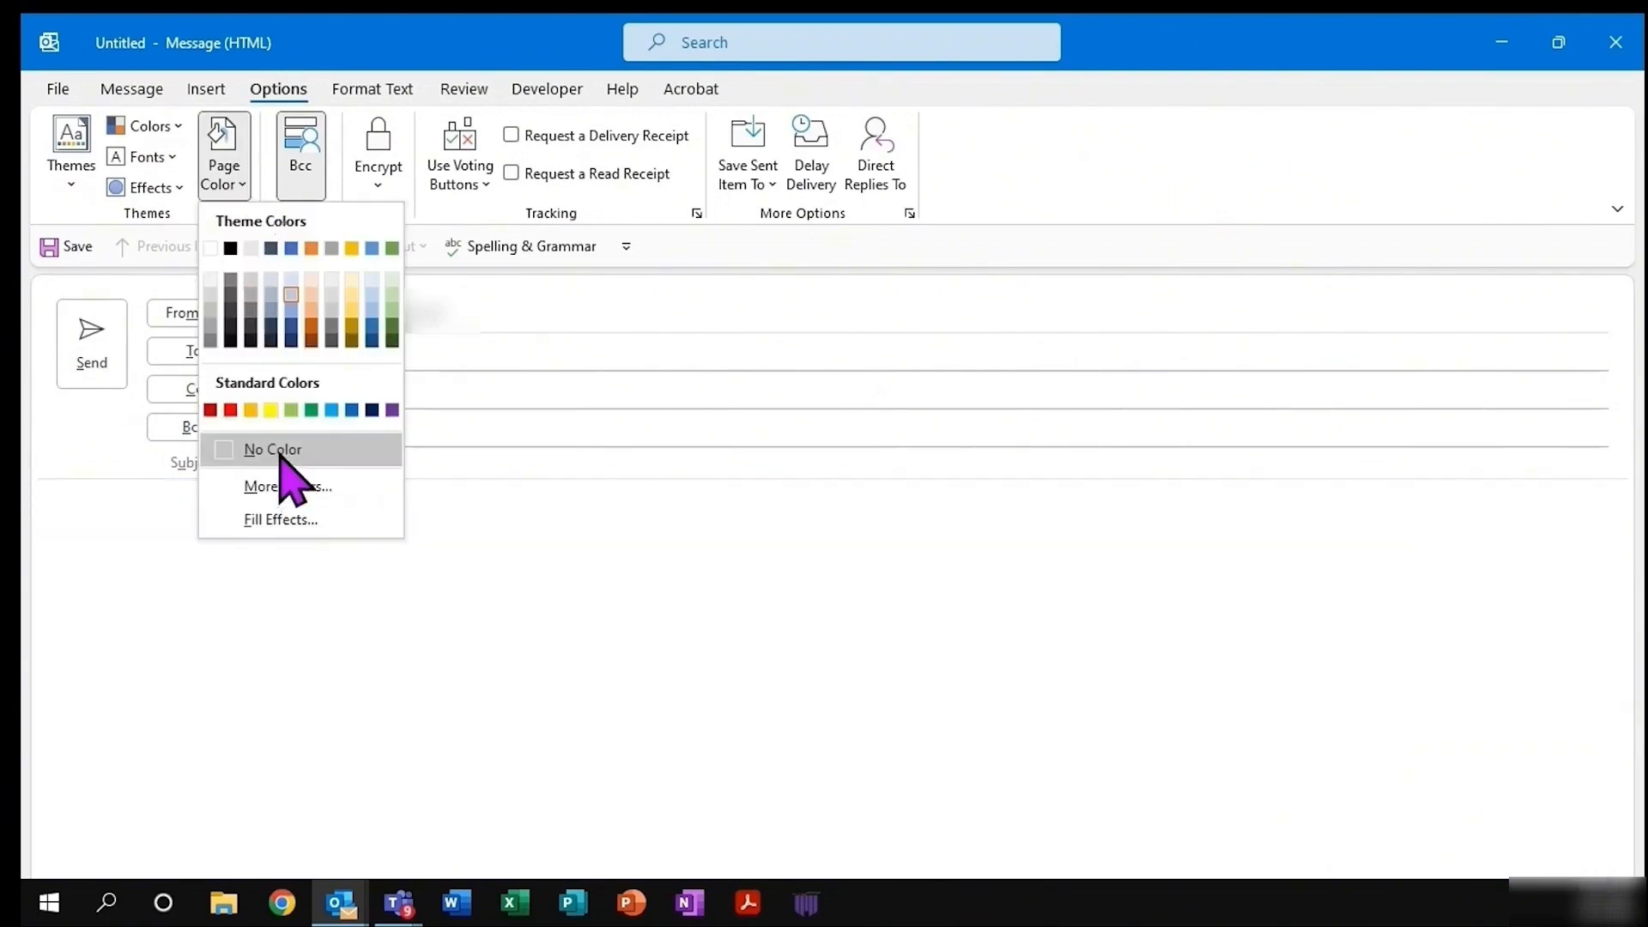
pyautogui.click(282, 450)
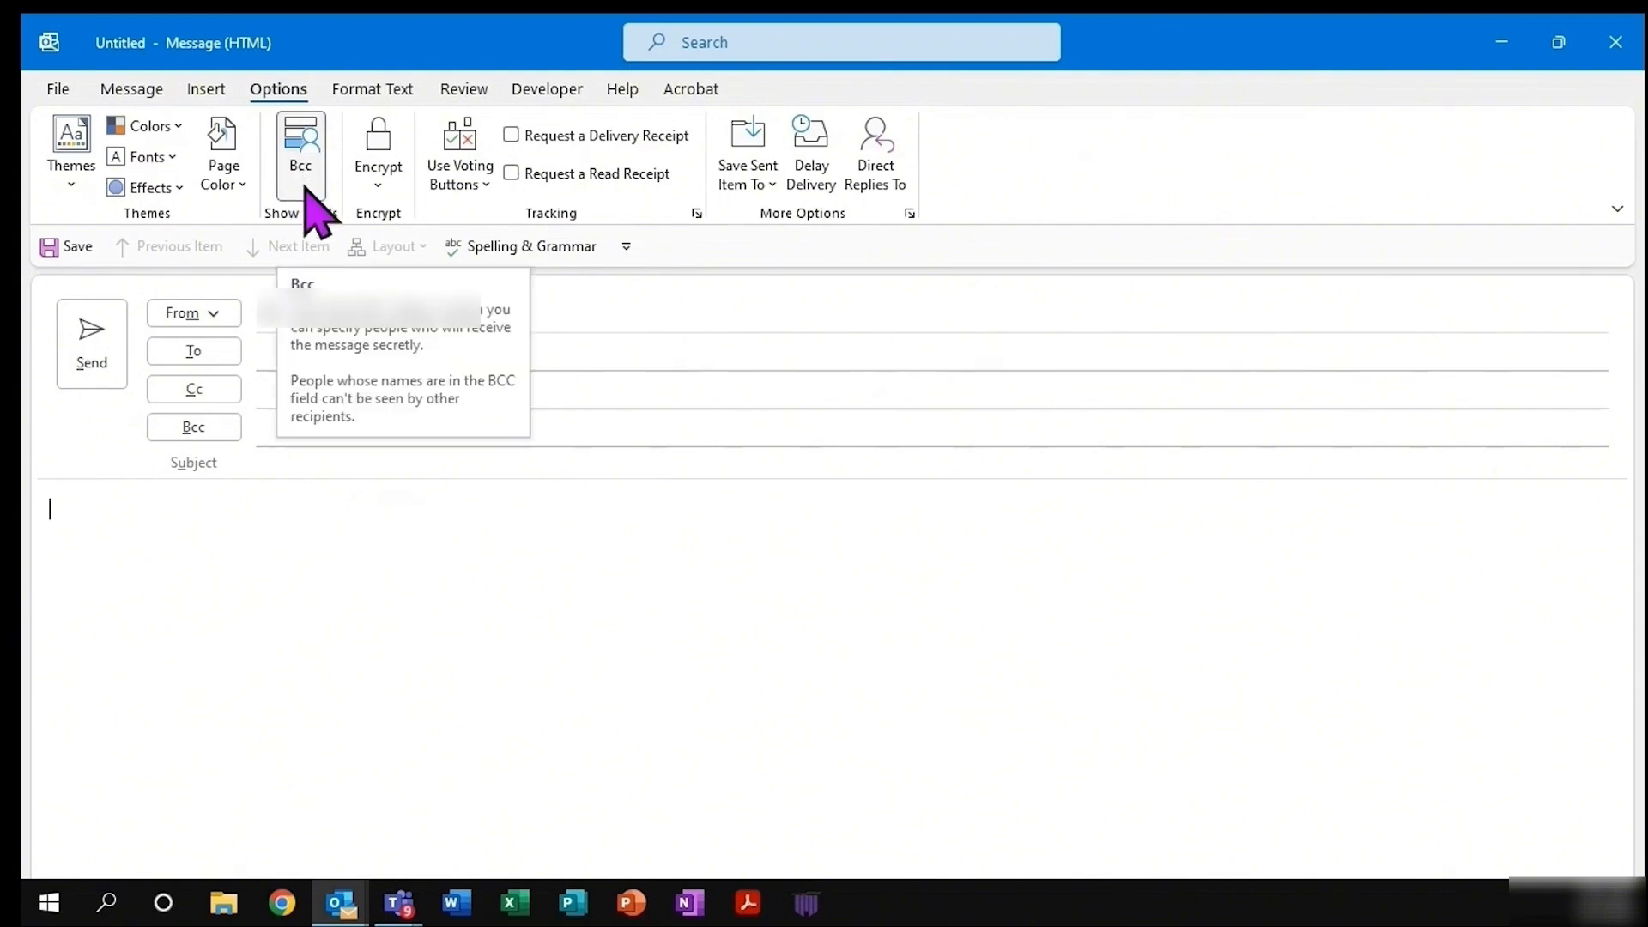
# Step: Check the message's encryption options and enter the tag "[encrypt]" in the subject line
pyautogui.click(378, 185)
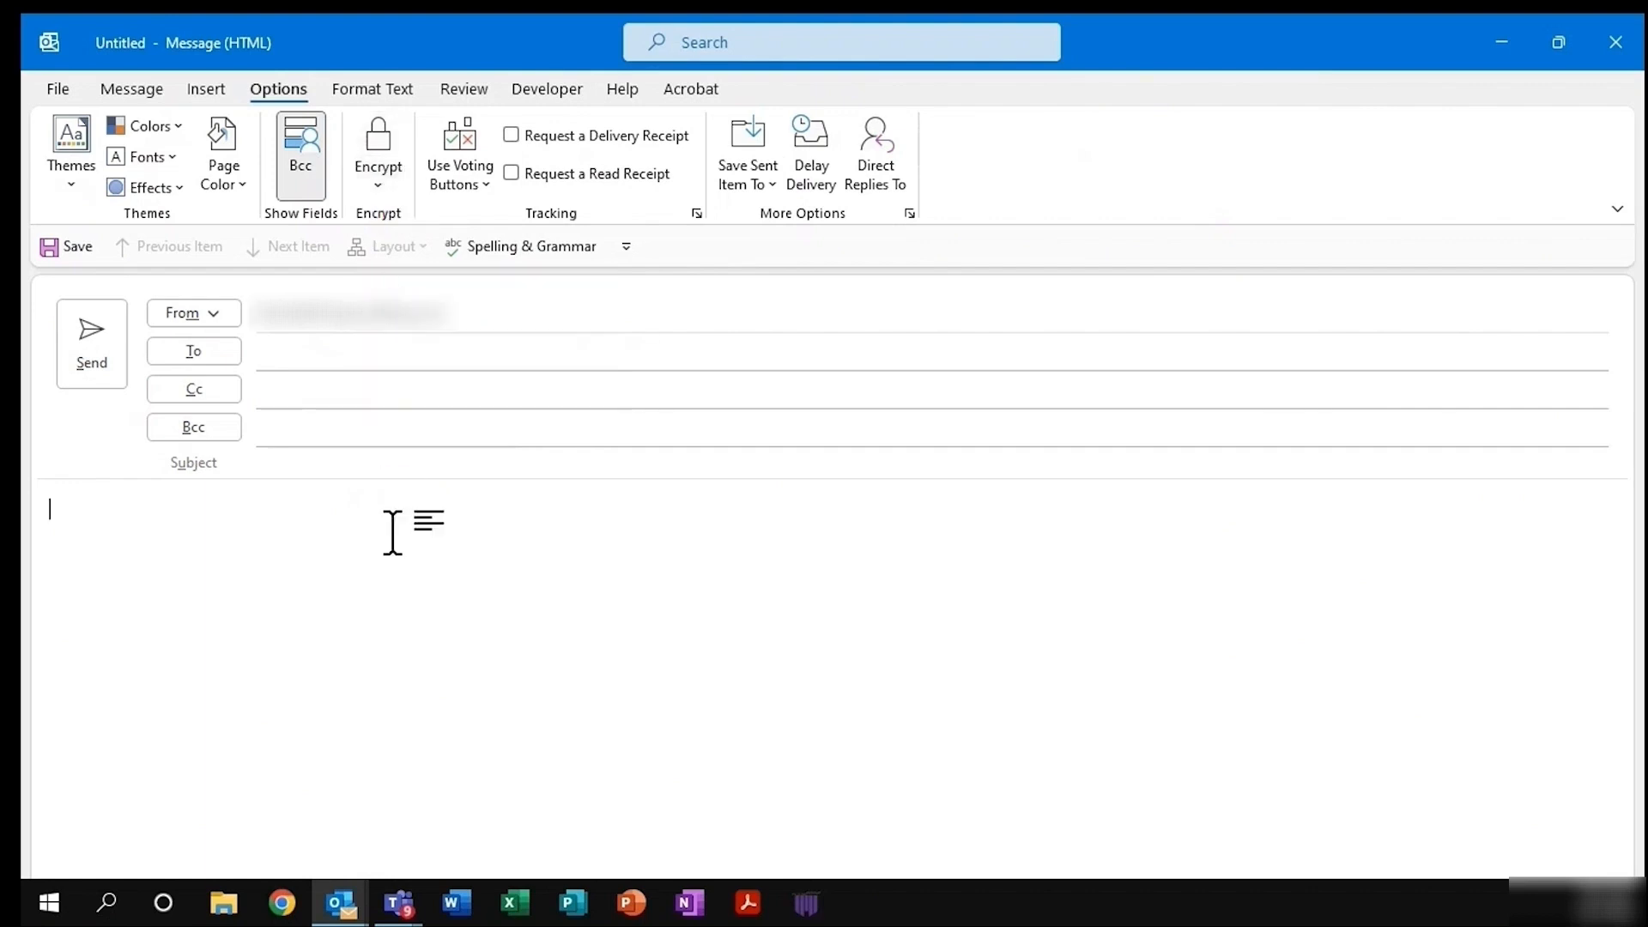
pyautogui.click(296, 465)
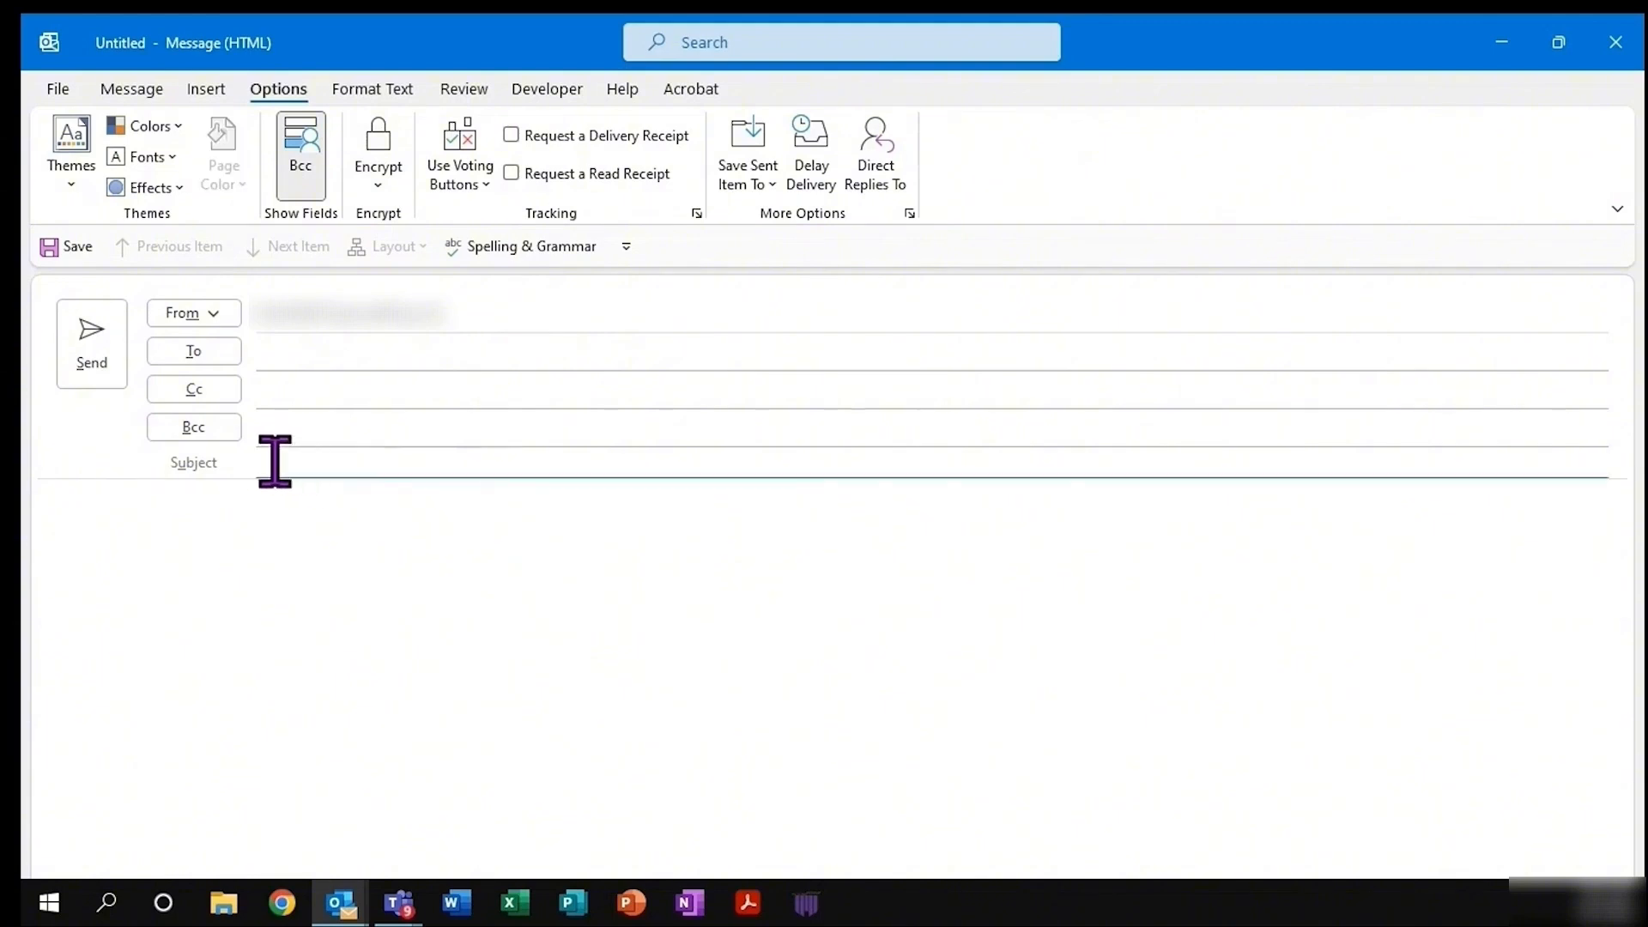
pyautogui.write('[subjec')
pyautogui.write('pt')
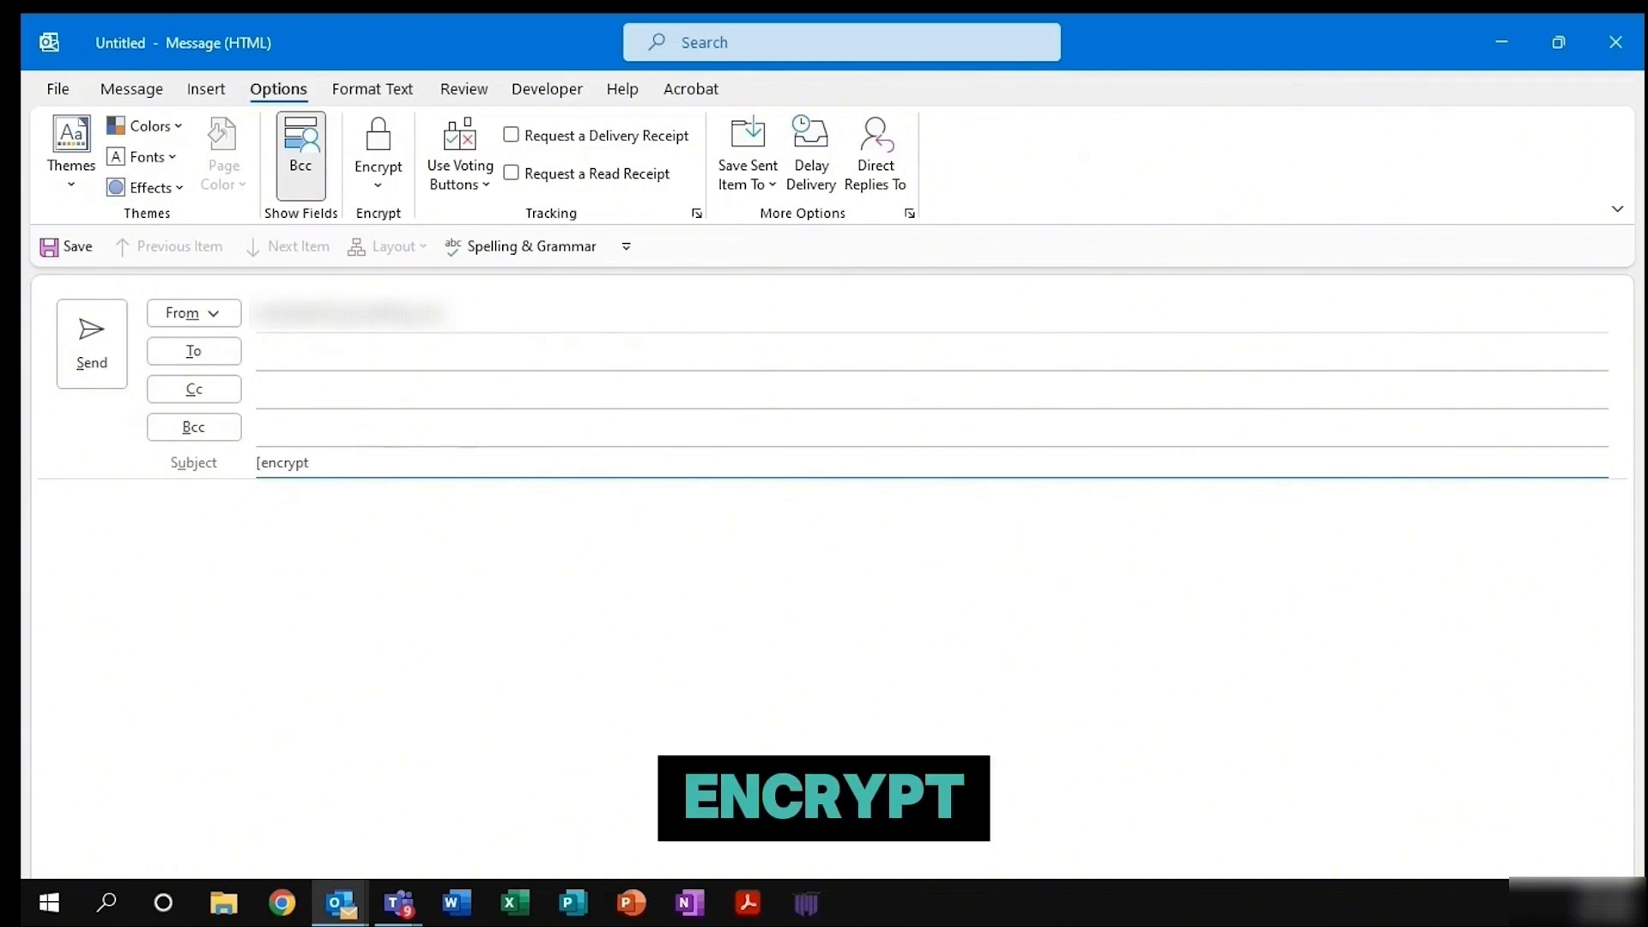
pyautogui.write('] w')
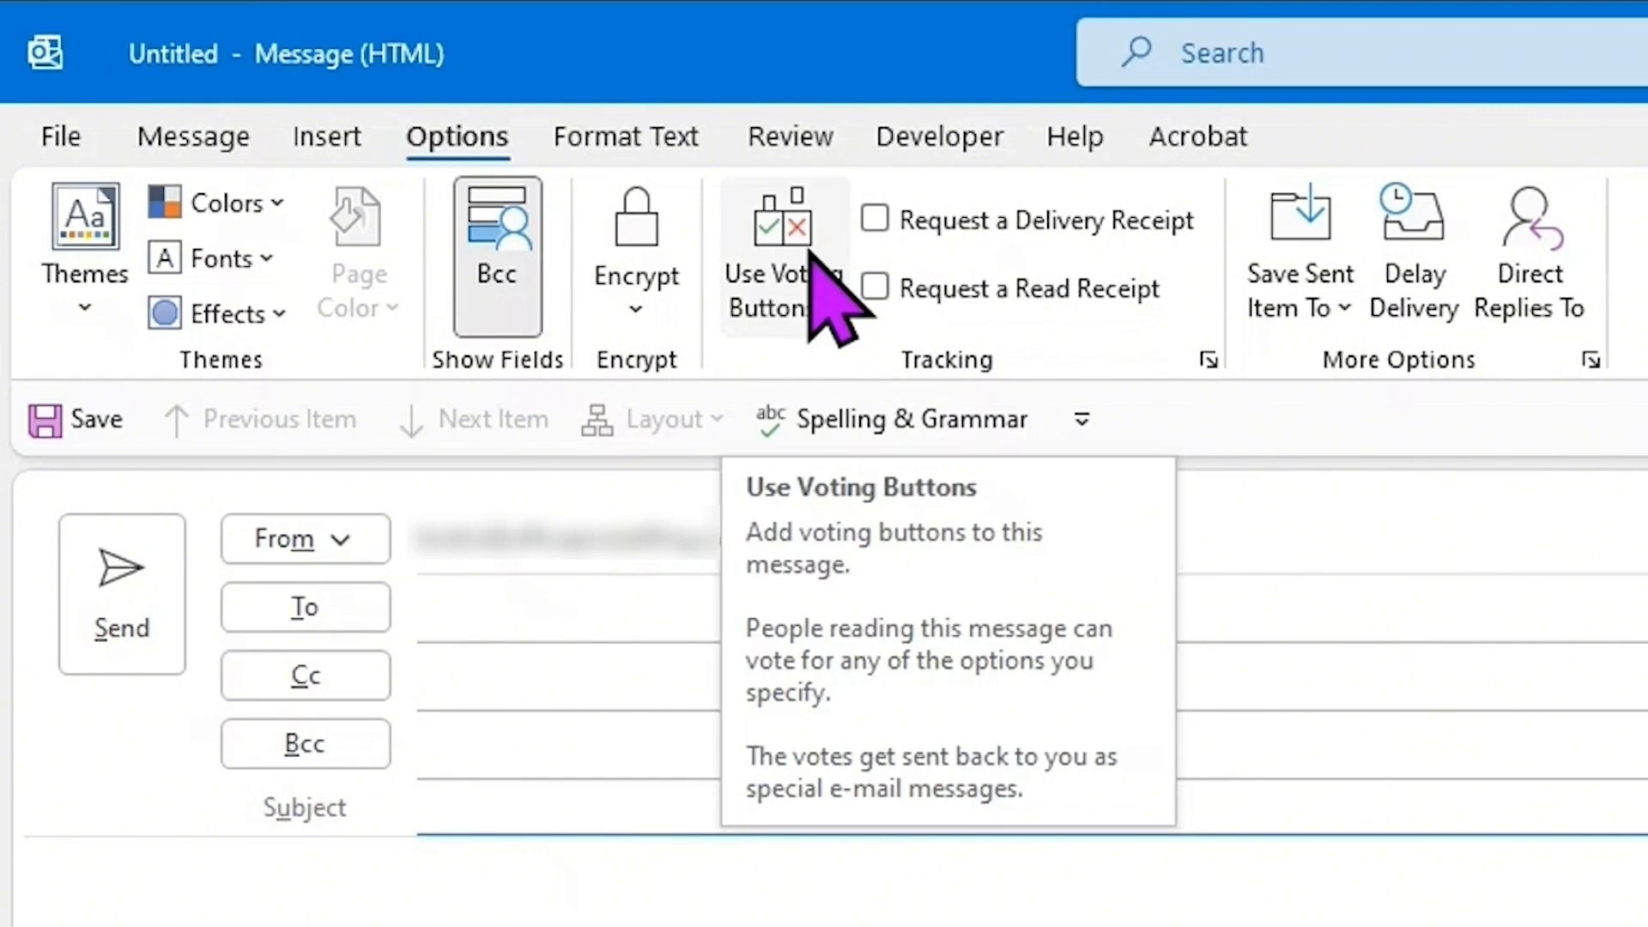
# Step: Start a new email from the second account's Inbox and bring its message window fully into view
pyautogui.click(324, 140)
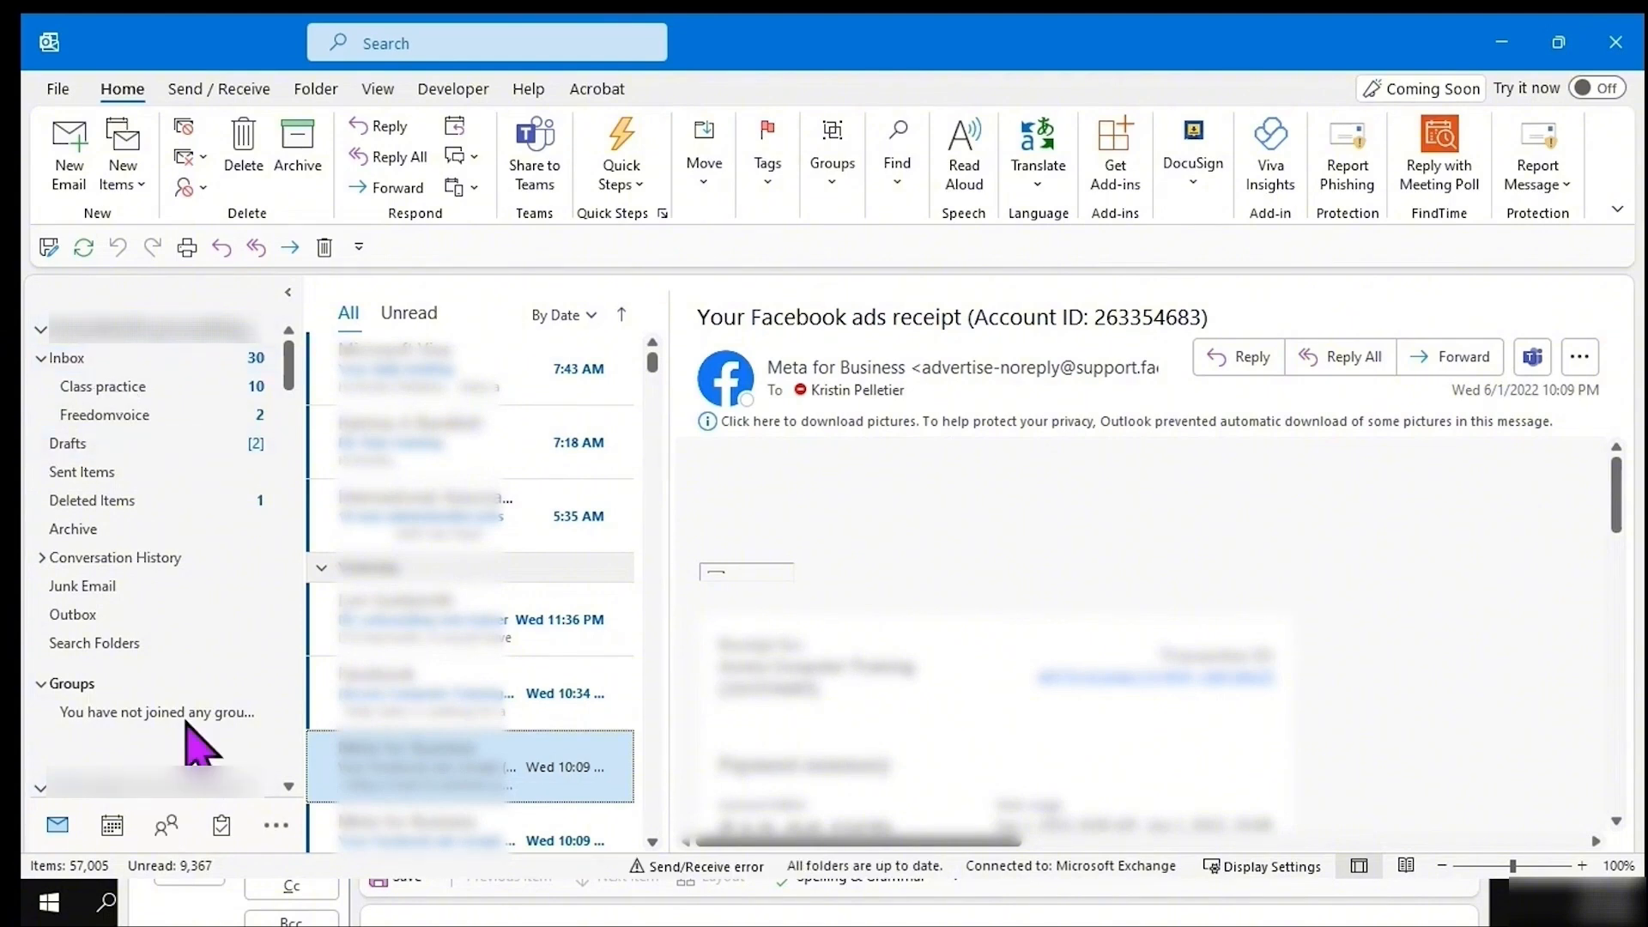
pyautogui.scroll(-3, 166, 504)
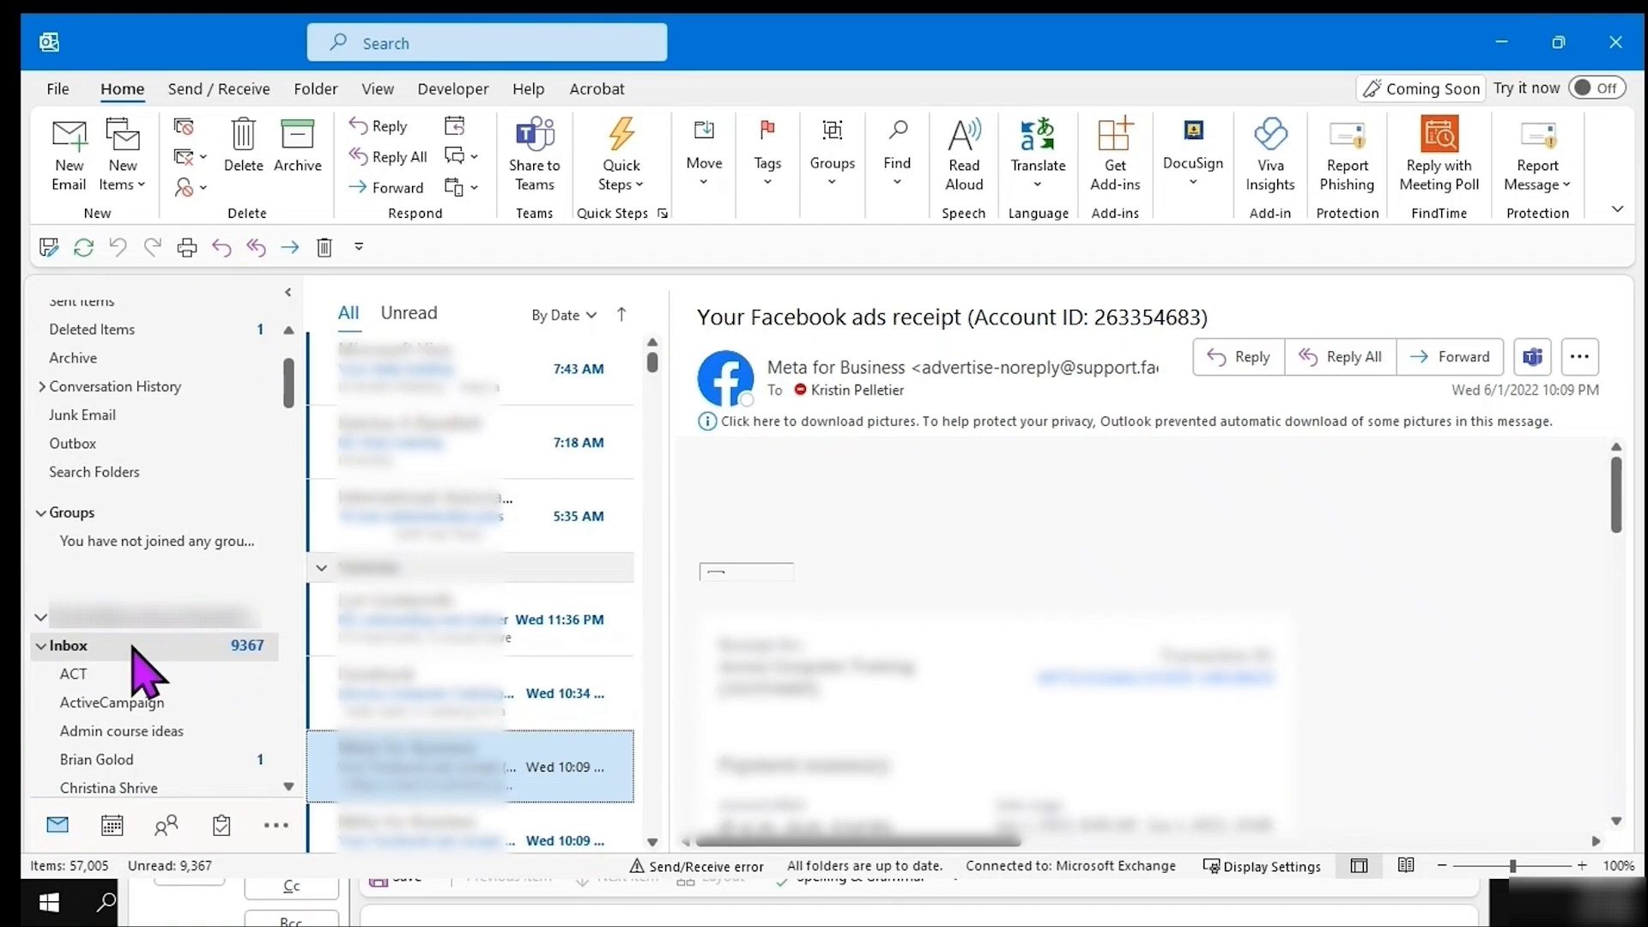
pyautogui.click(70, 155)
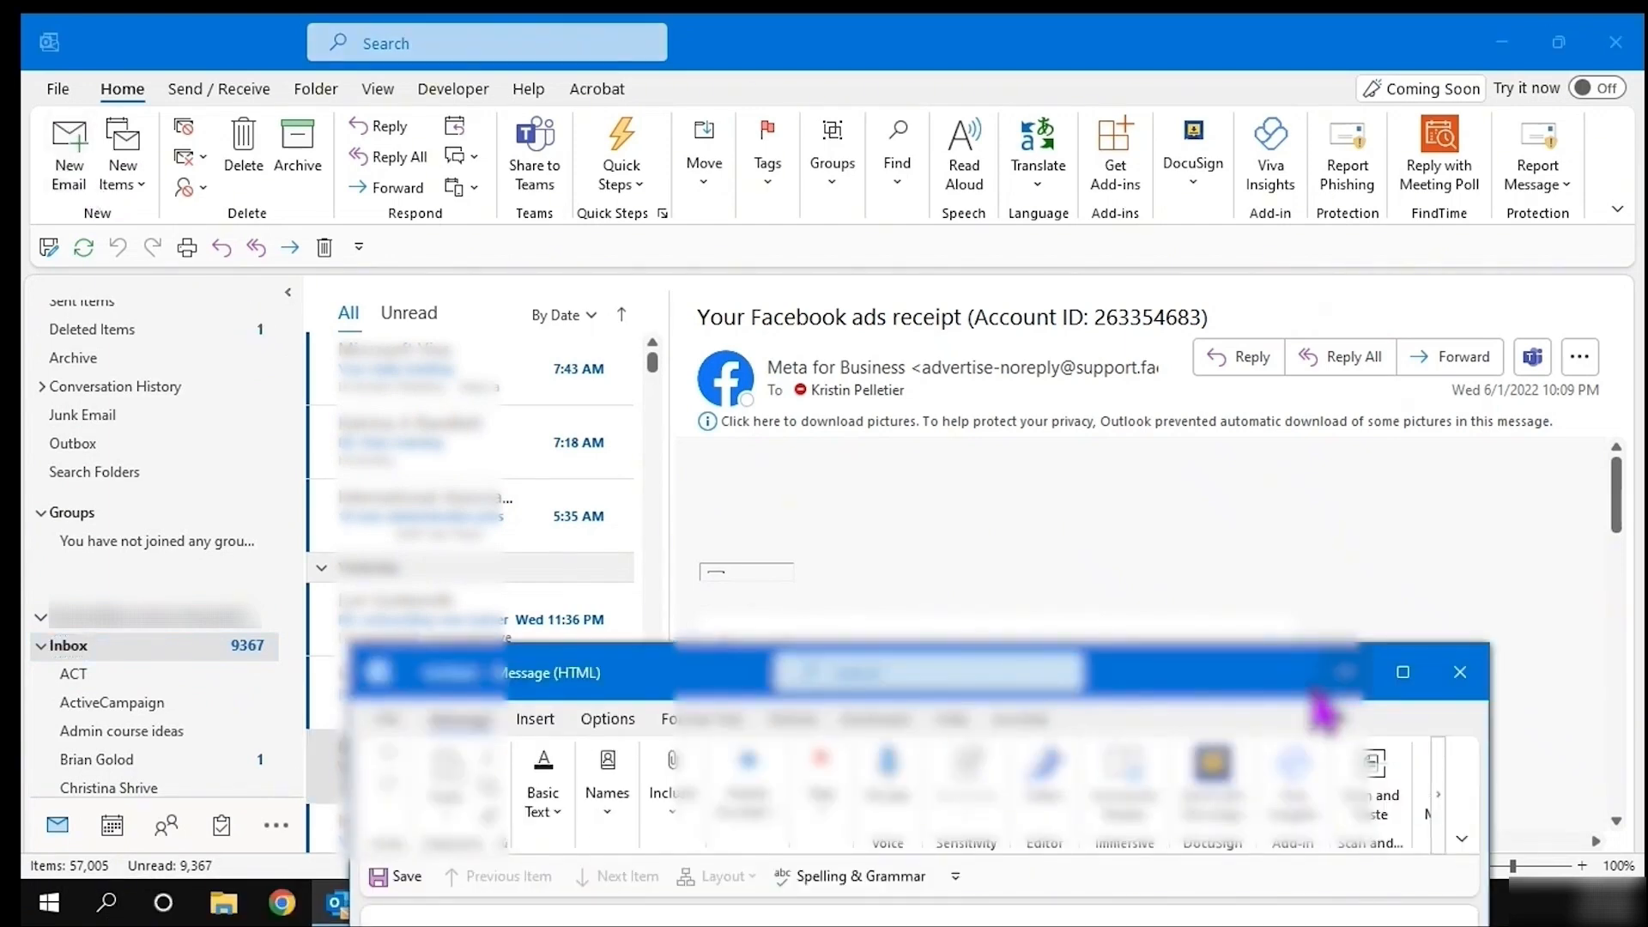
pyautogui.moveTo(1322, 713); pyautogui.dragTo(1162, 154)
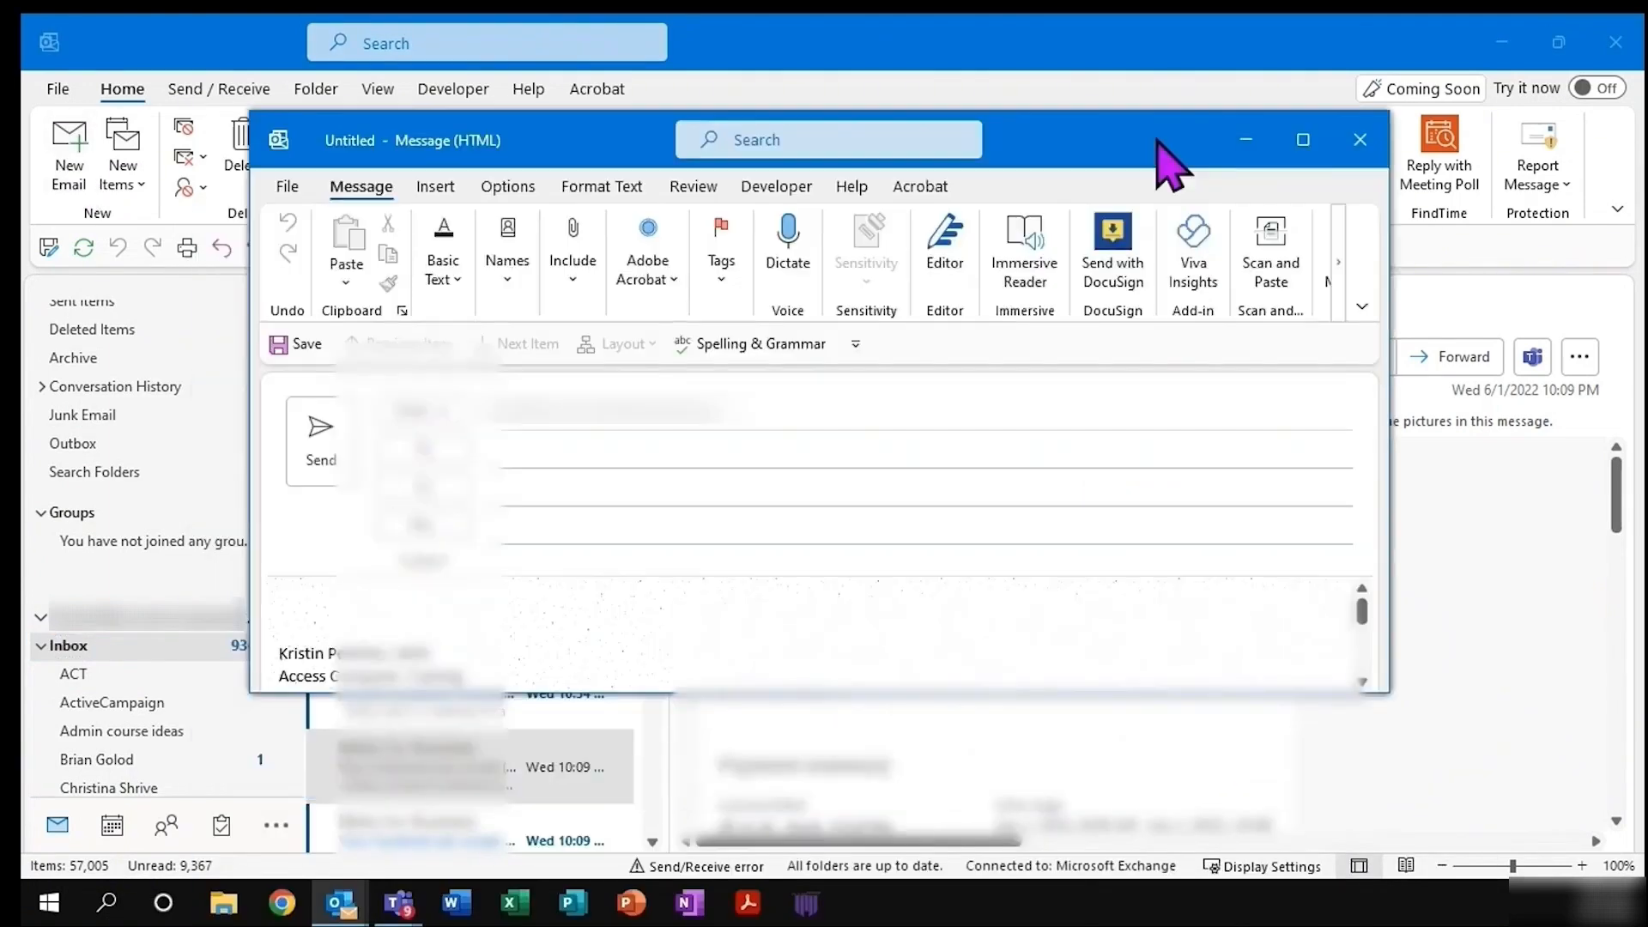
# Step: Show the insert commands in the new message and maximize its window
pyautogui.click(435, 188)
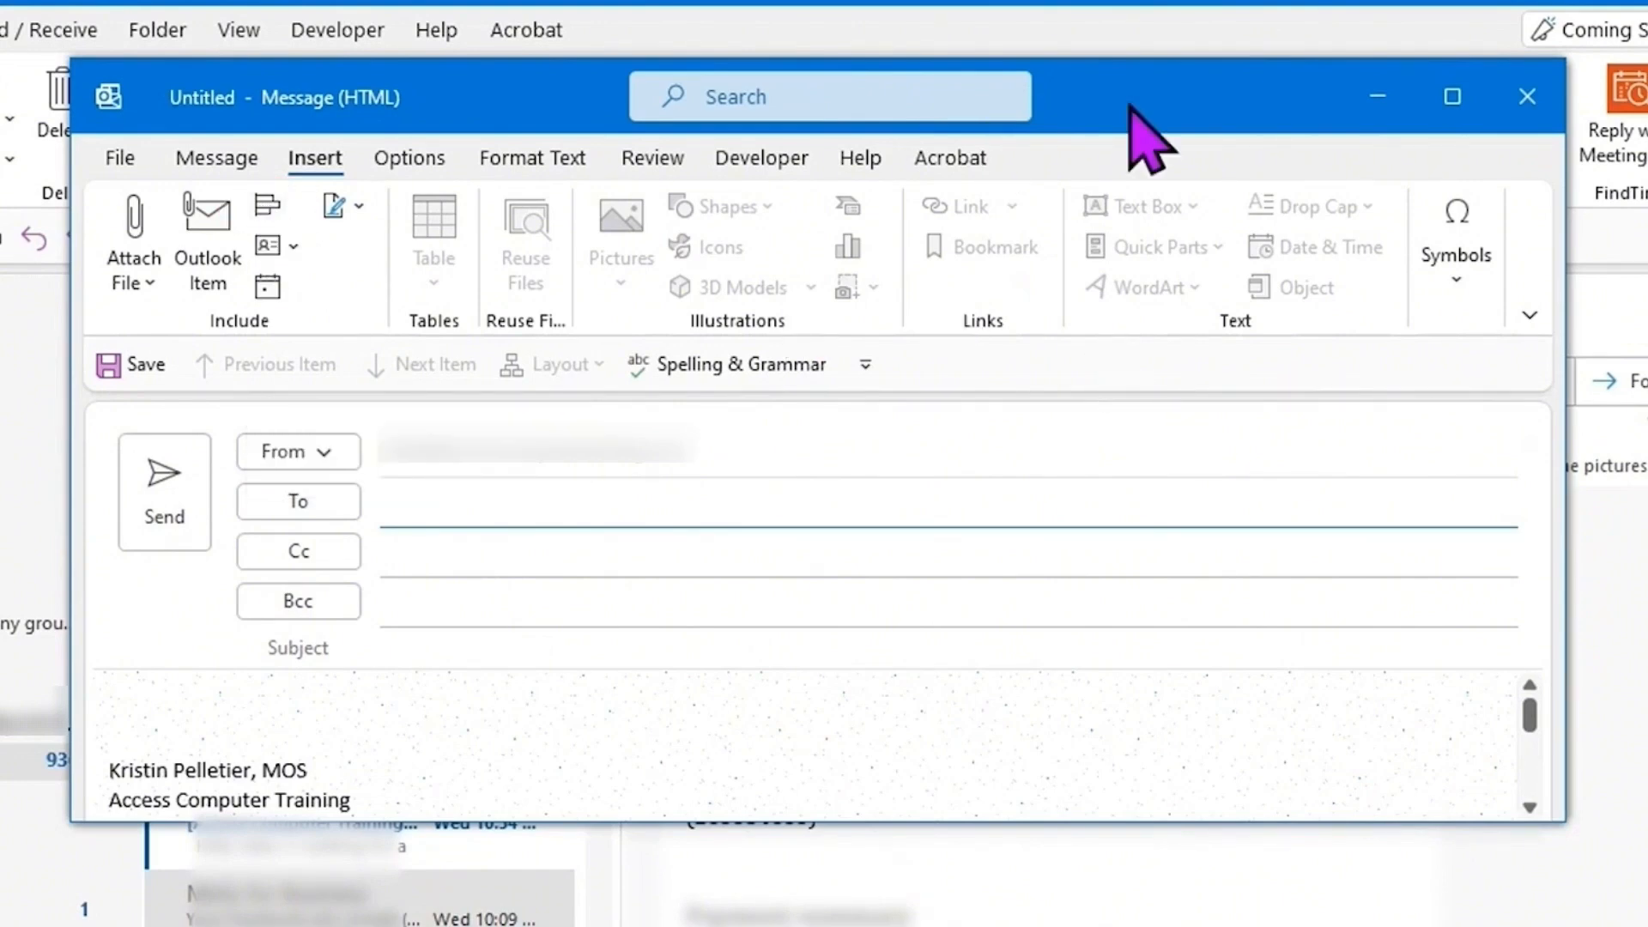
pyautogui.moveTo(1133, 107); pyautogui.dragTo(1024, 147)
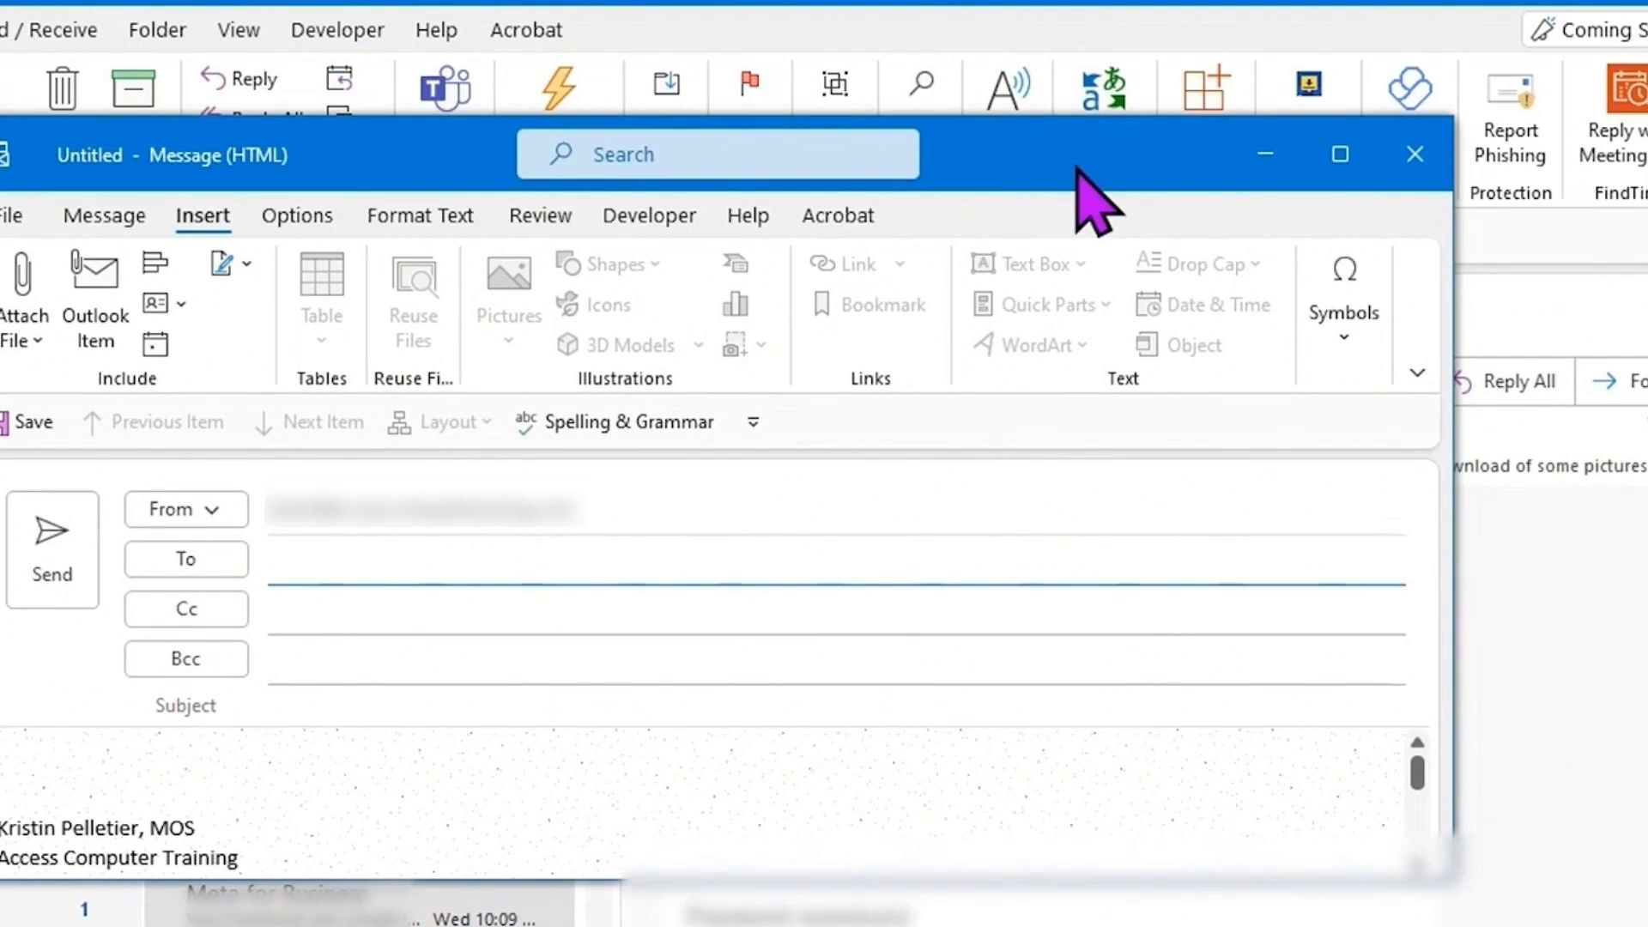
pyautogui.moveTo(1078, 167); pyautogui.dragTo(1024, 8)
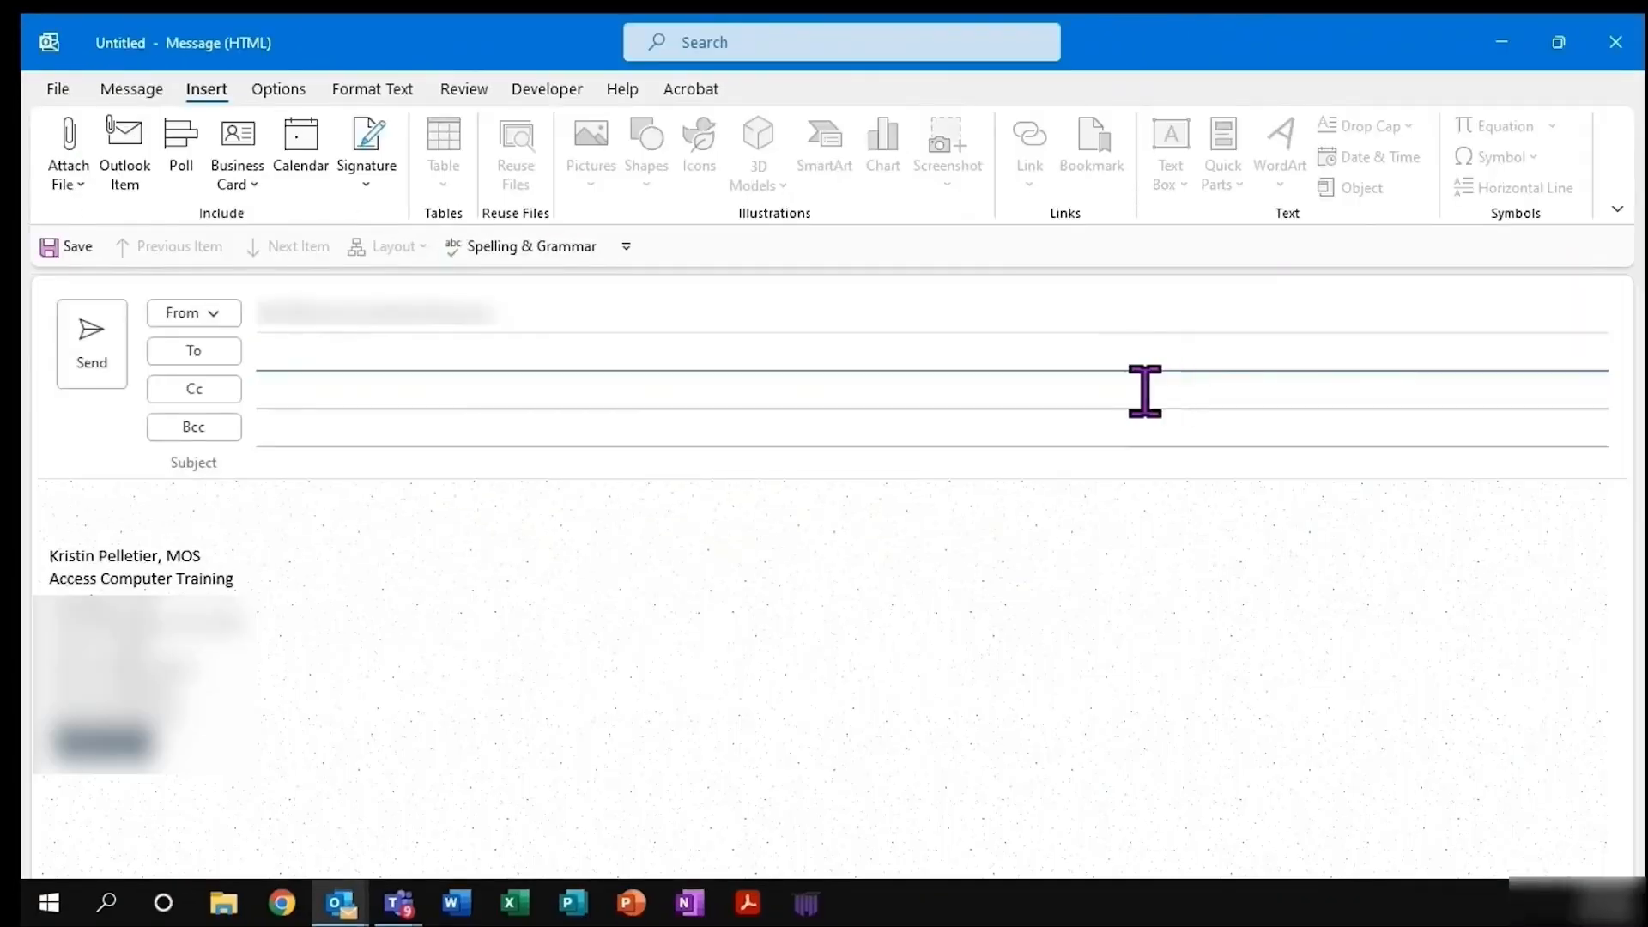
# Step: Look over the message options and the folder choices for saving the sent item, without changing the folder
pyautogui.click(273, 88)
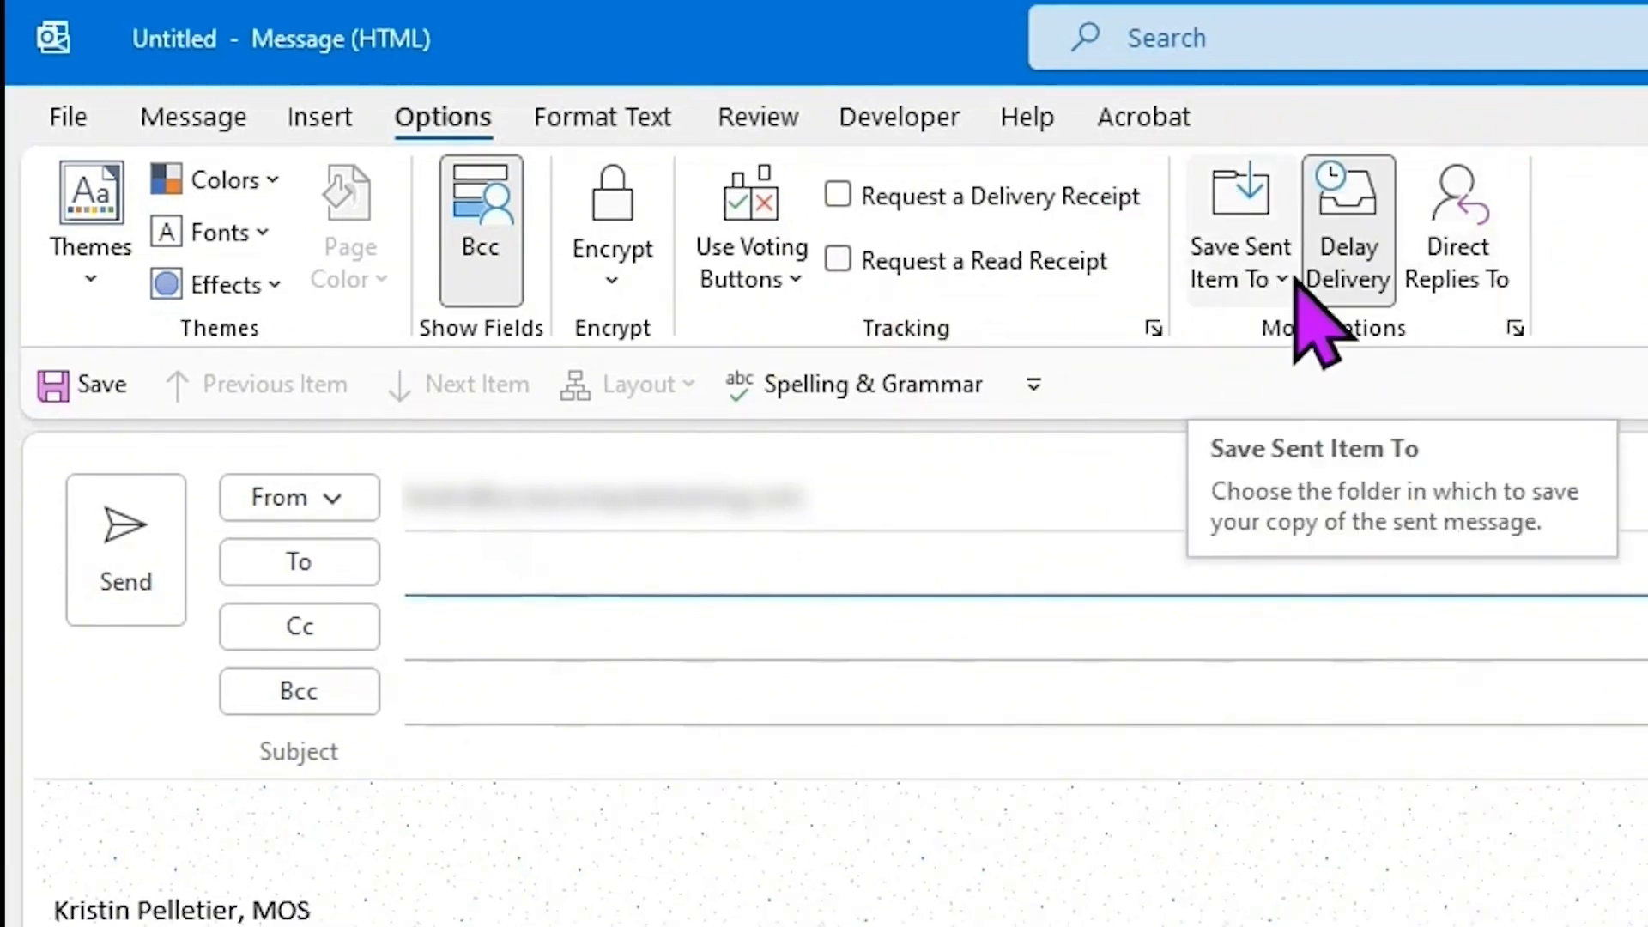
pyautogui.click(1284, 283)
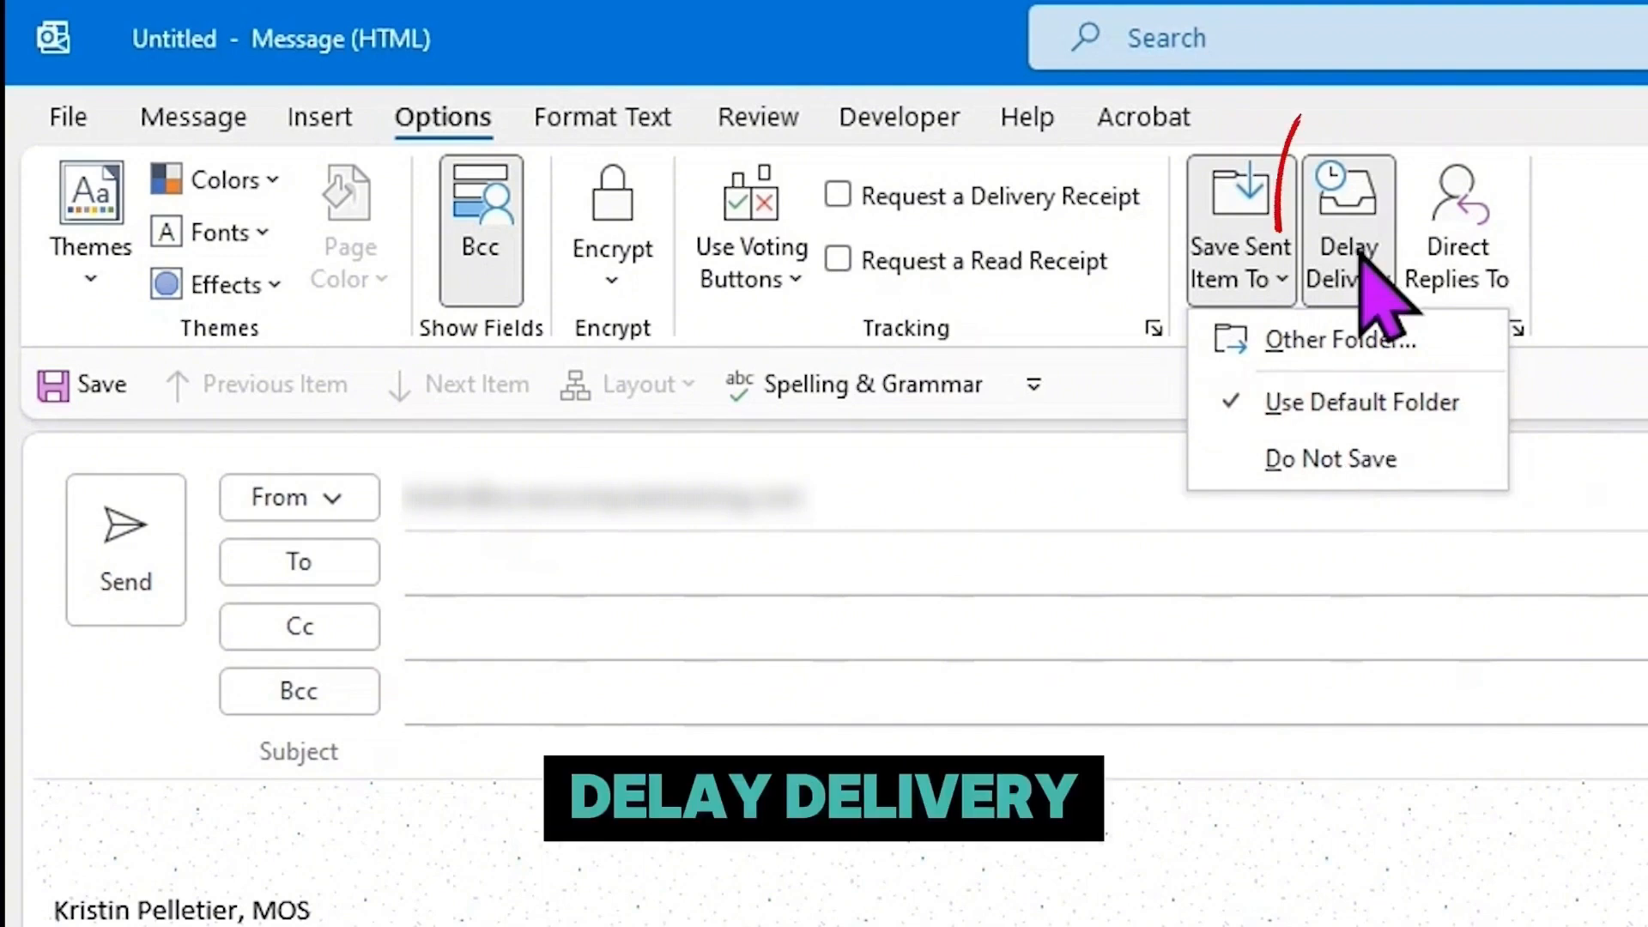
pyautogui.click(1640, 272)
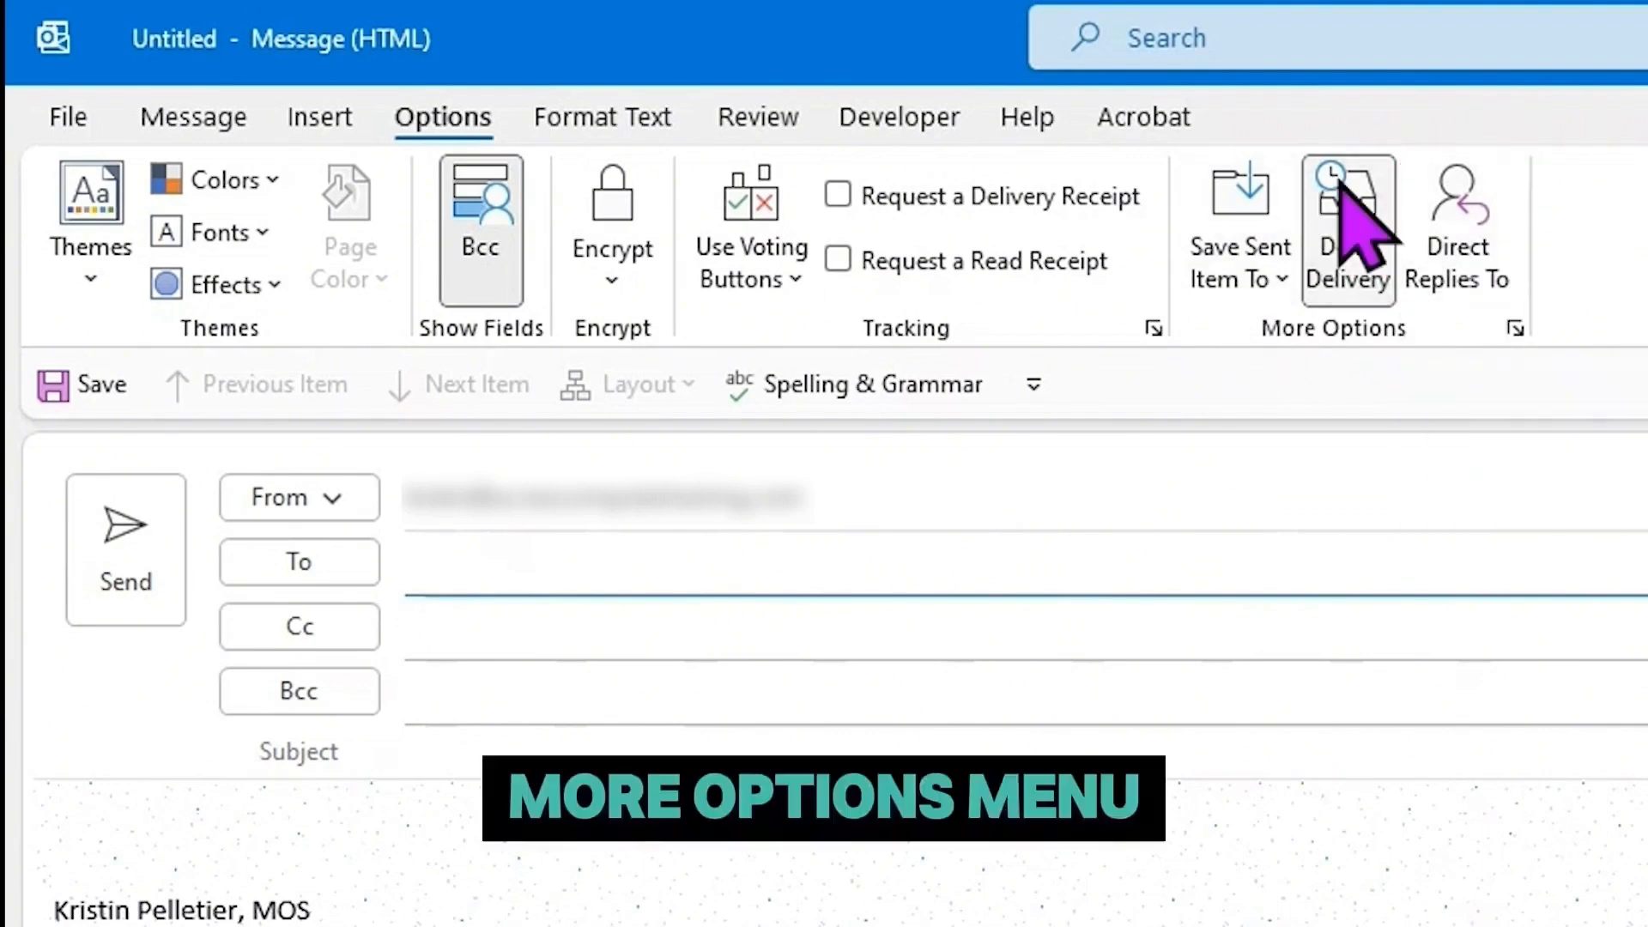
# Step: Open the message's Properties dialog, move it clear of the message options, and enable Have replies sent to
pyautogui.click(1516, 330)
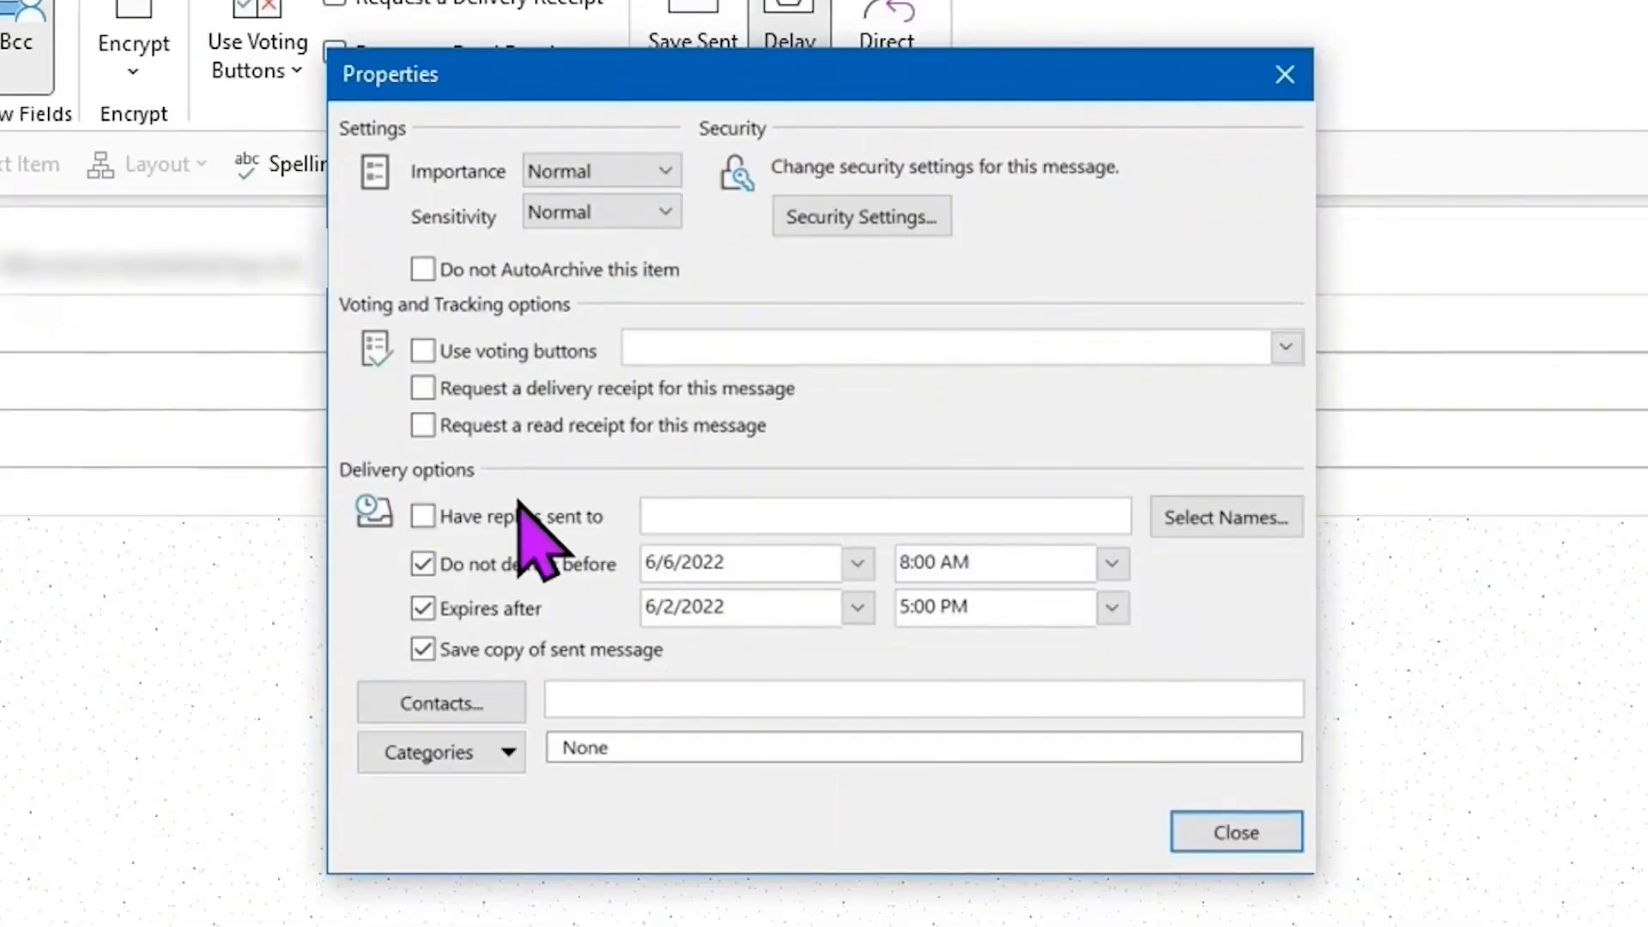
pyautogui.moveTo(790, 85); pyautogui.dragTo(1102, 243)
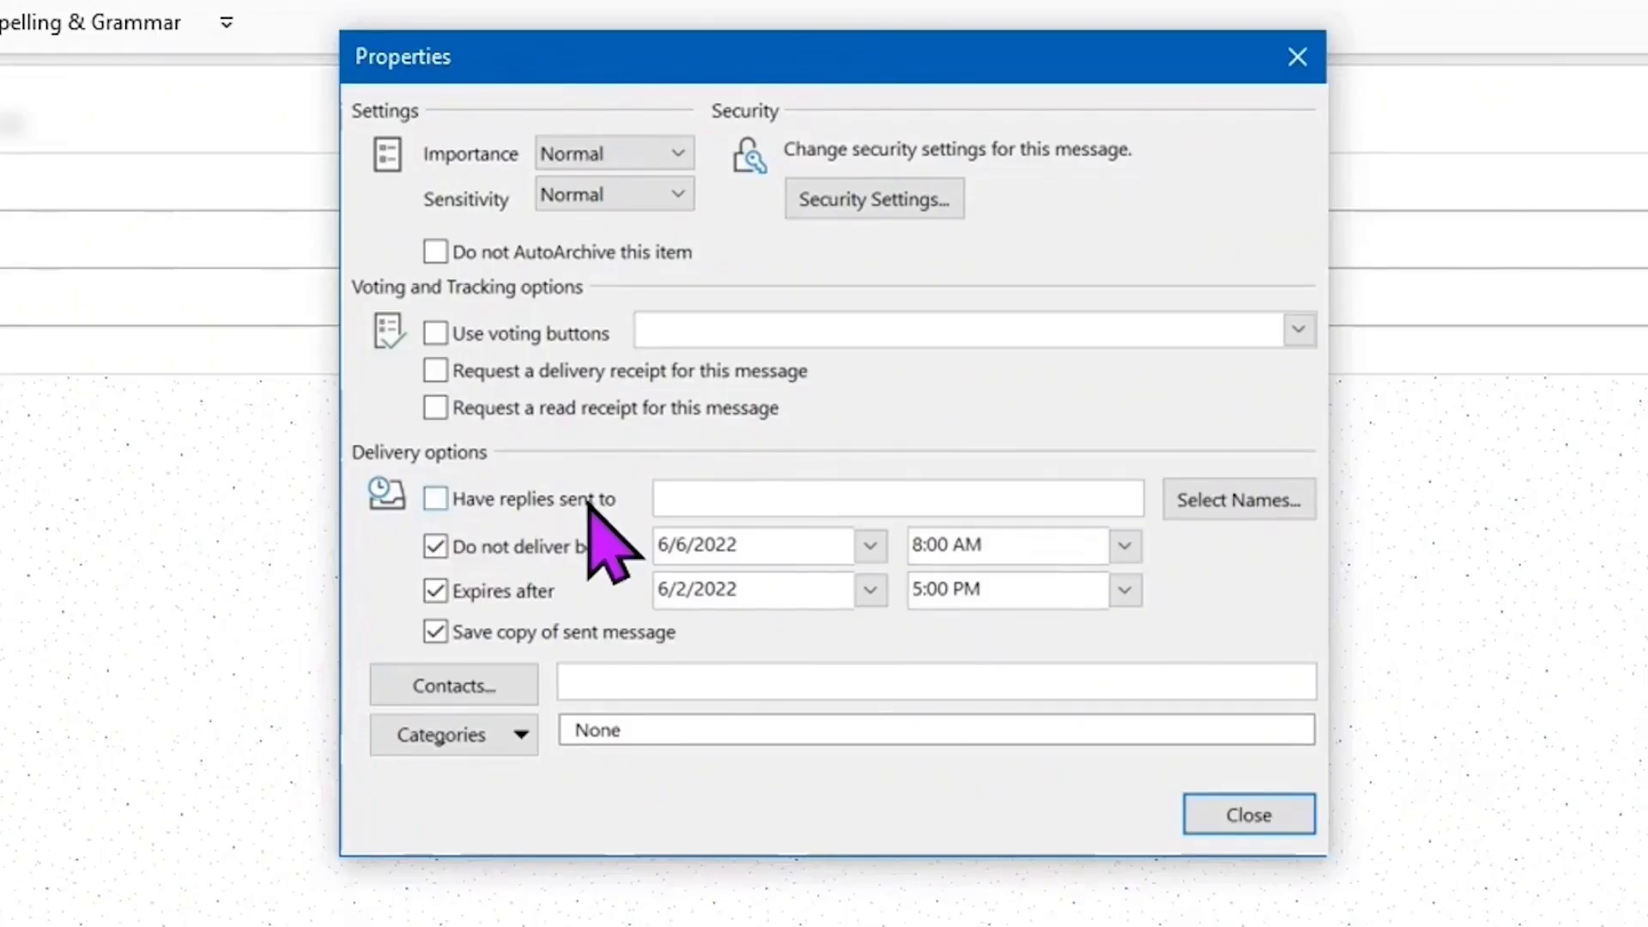
pyautogui.click(436, 501)
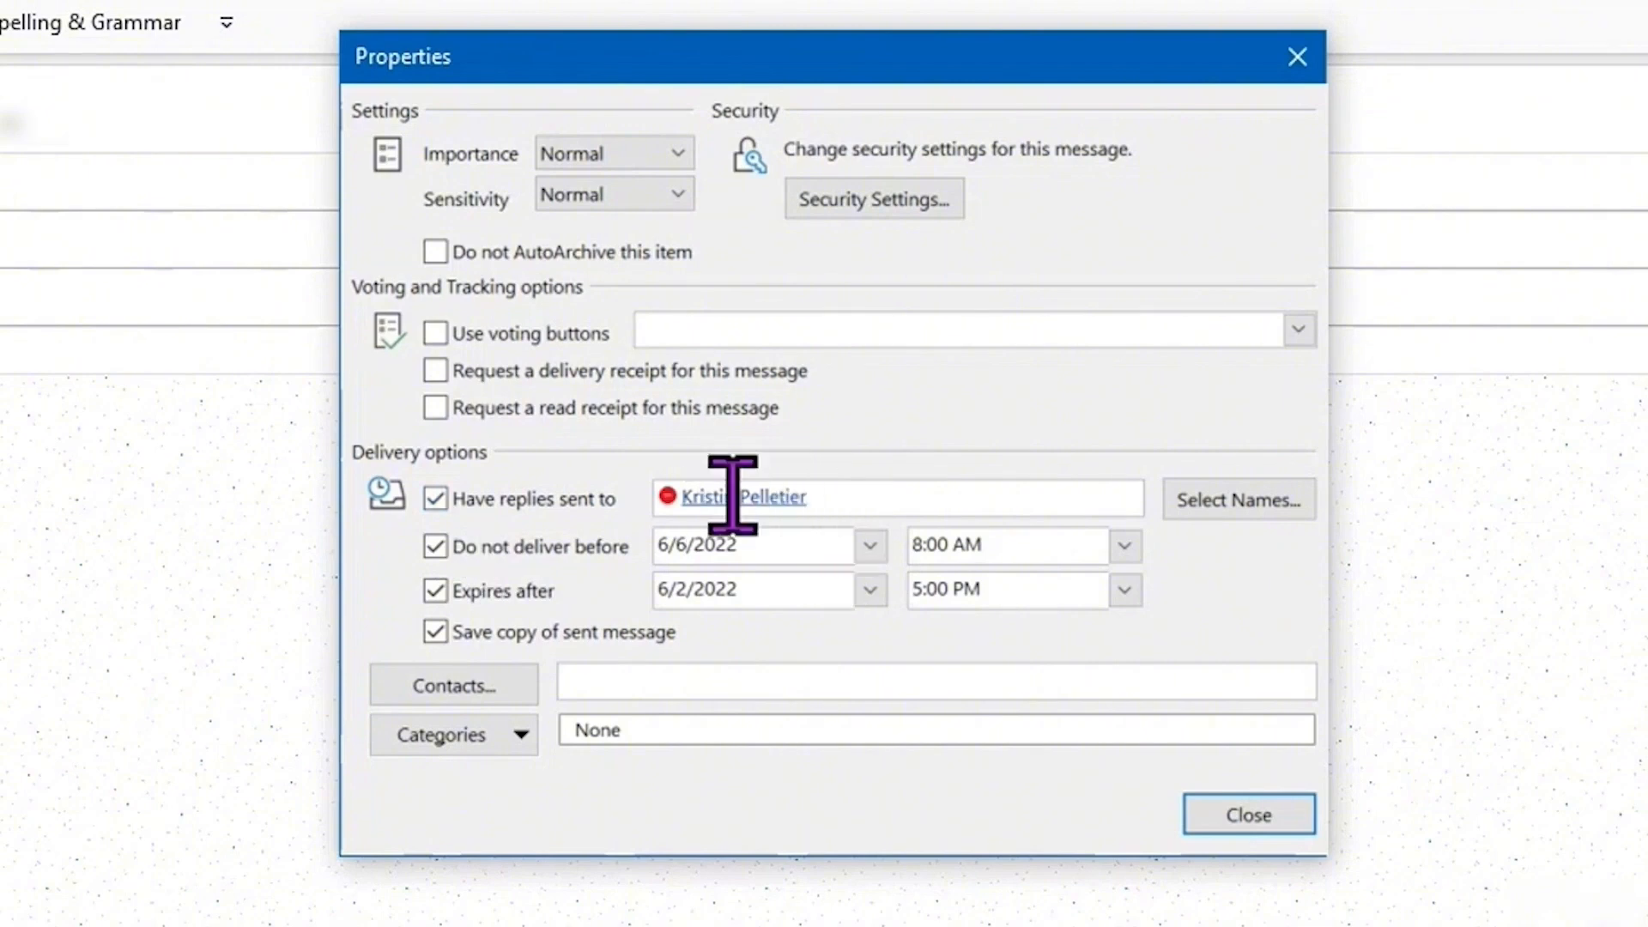
pyautogui.moveTo(744, 498)
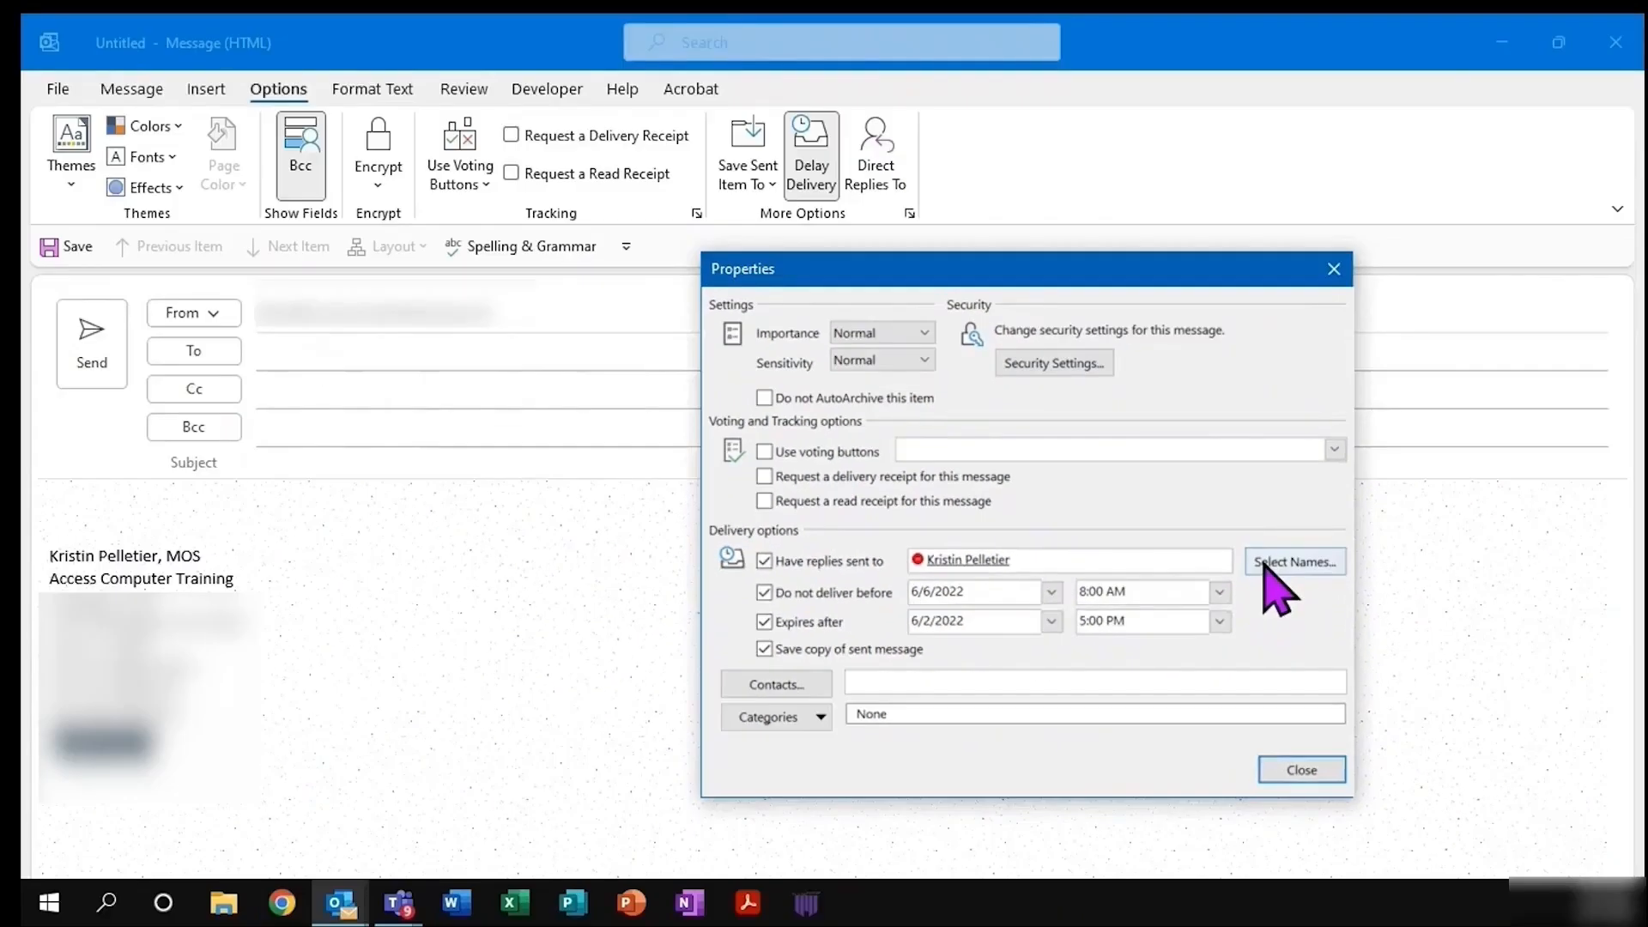
# Step: View the address list for choosing reply recipients, dismiss it without choosing anyone, and close the message's Properties dialog
pyautogui.click(1219, 502)
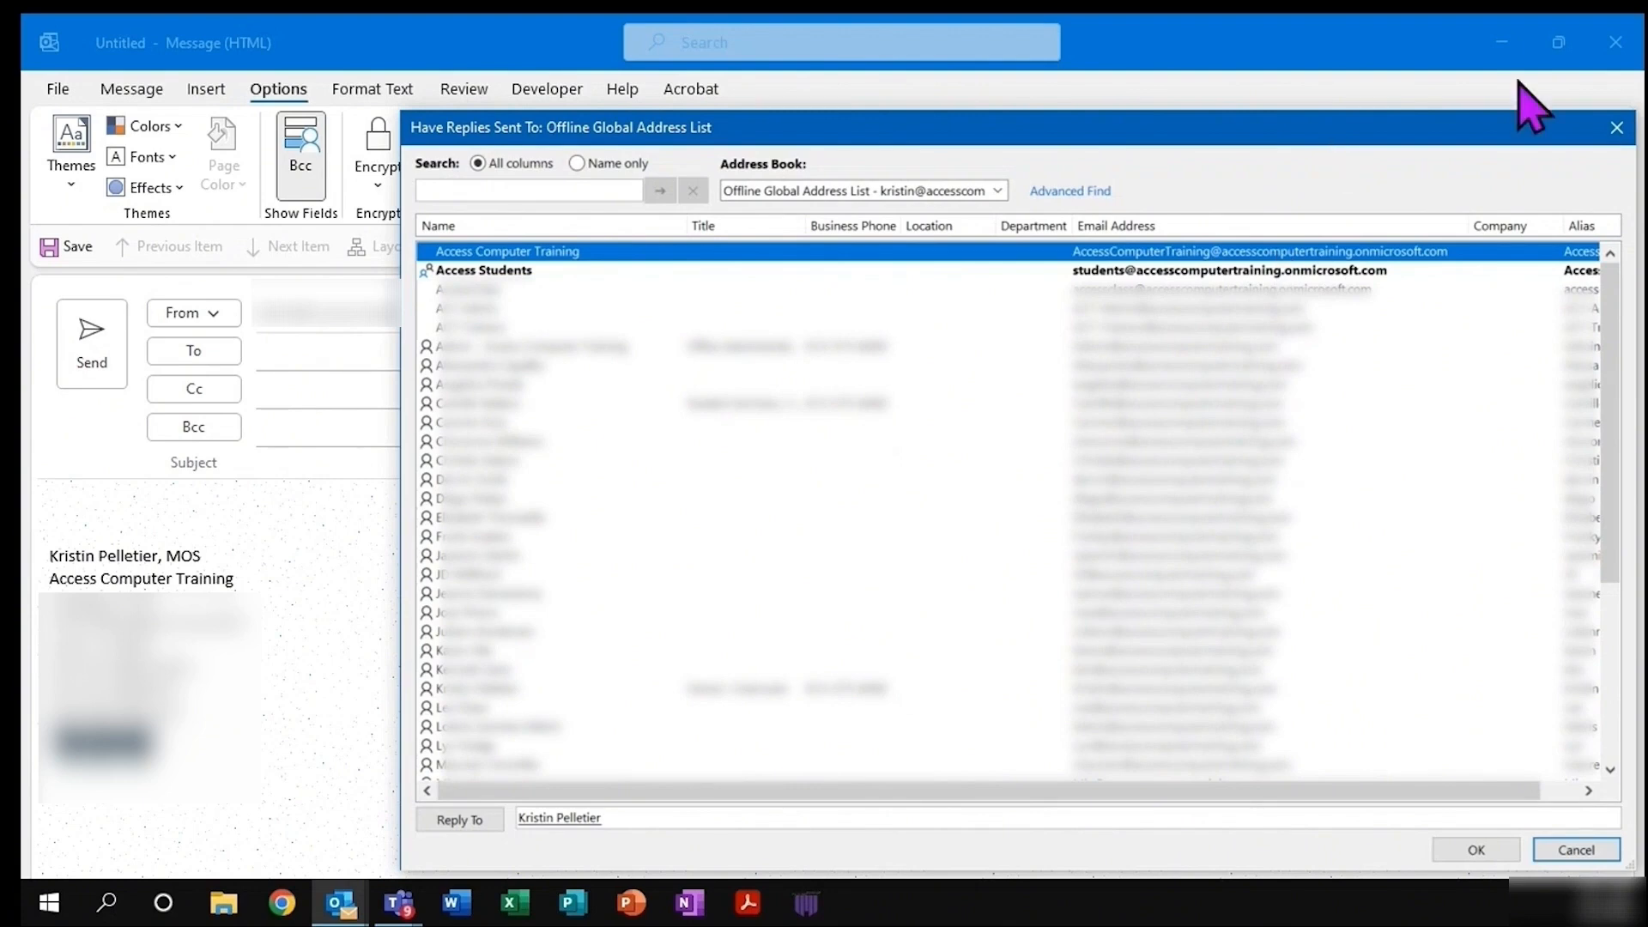
pyautogui.click(1618, 128)
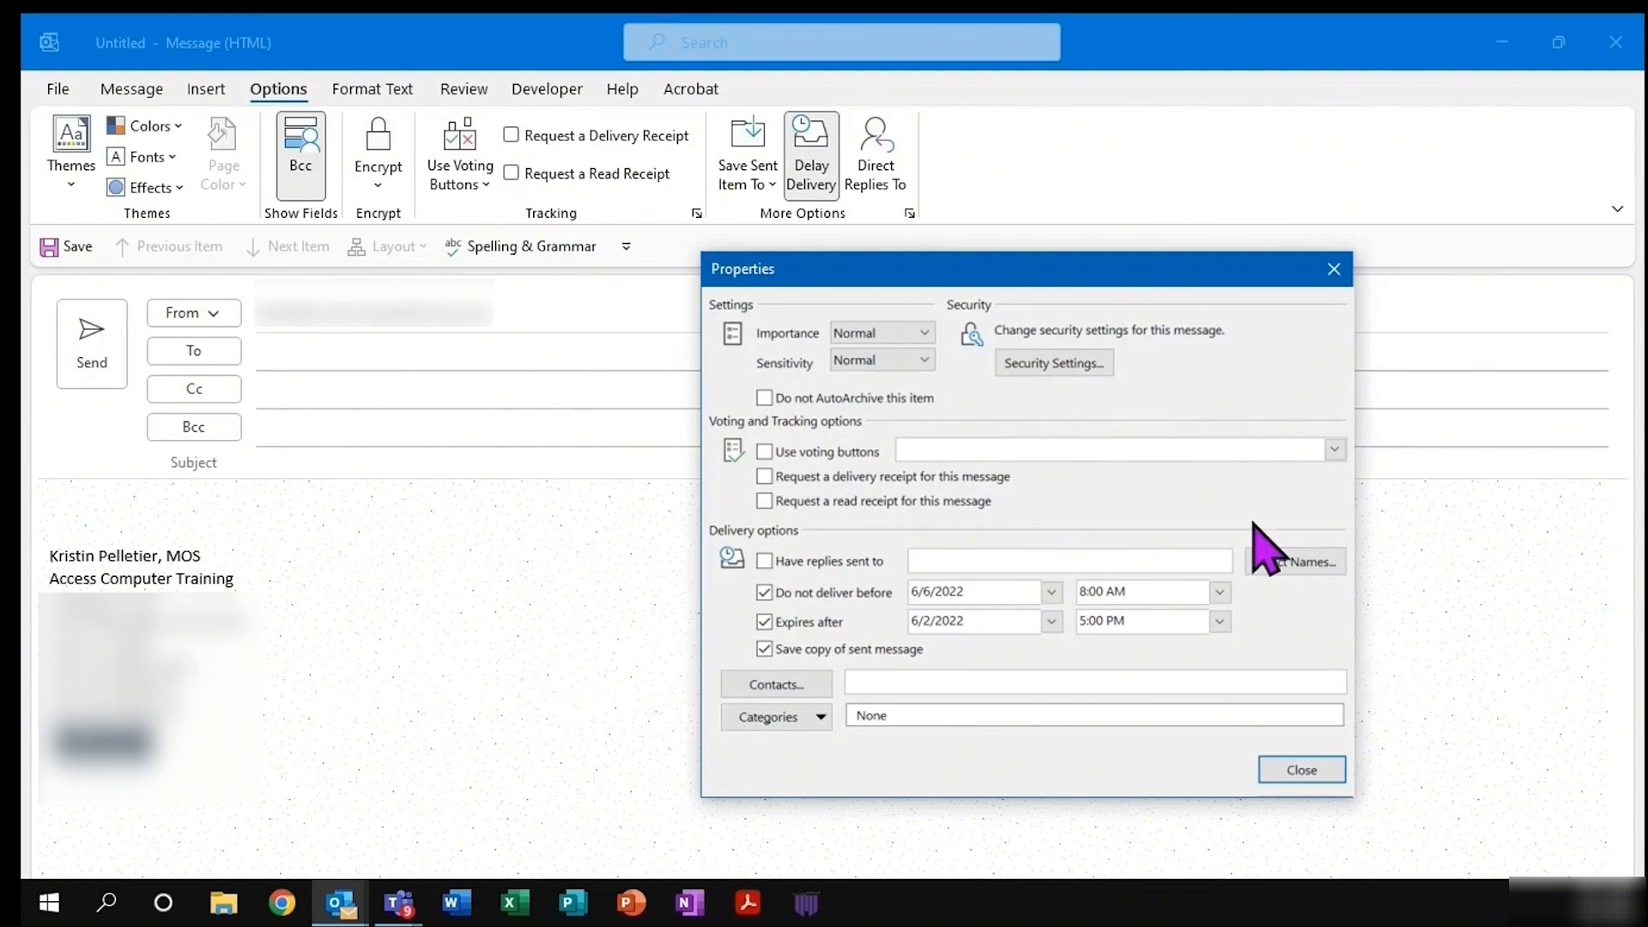
pyautogui.click(1269, 773)
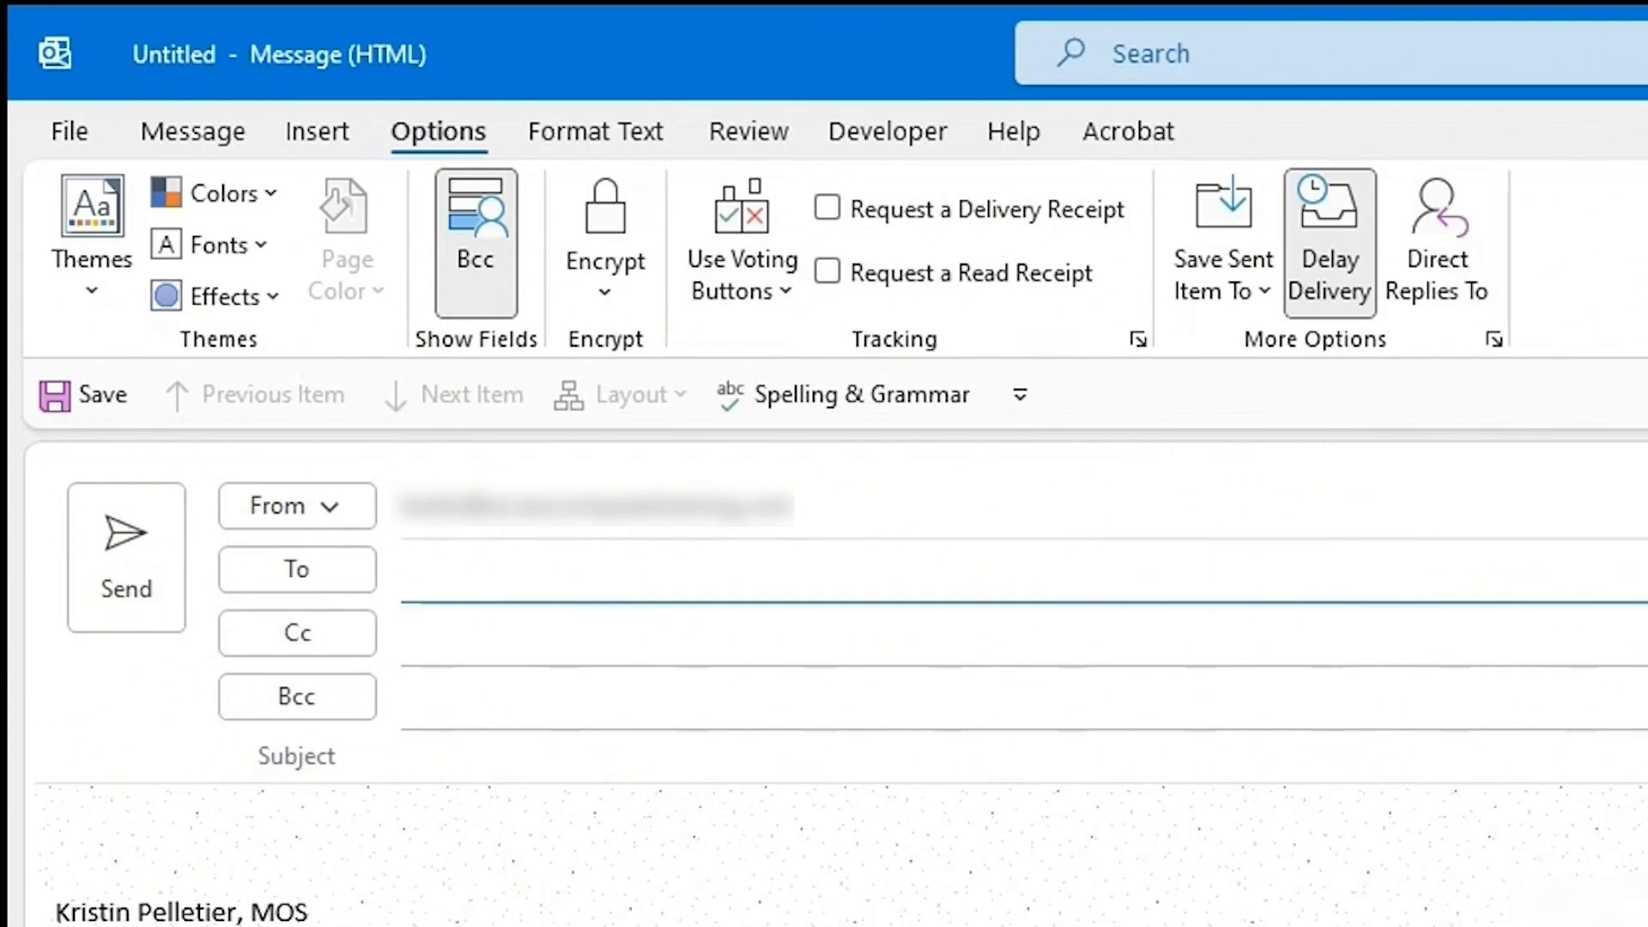
# Step: Show the text formatting commands and place the insertion point in the message body above the signature
pyautogui.click(606, 136)
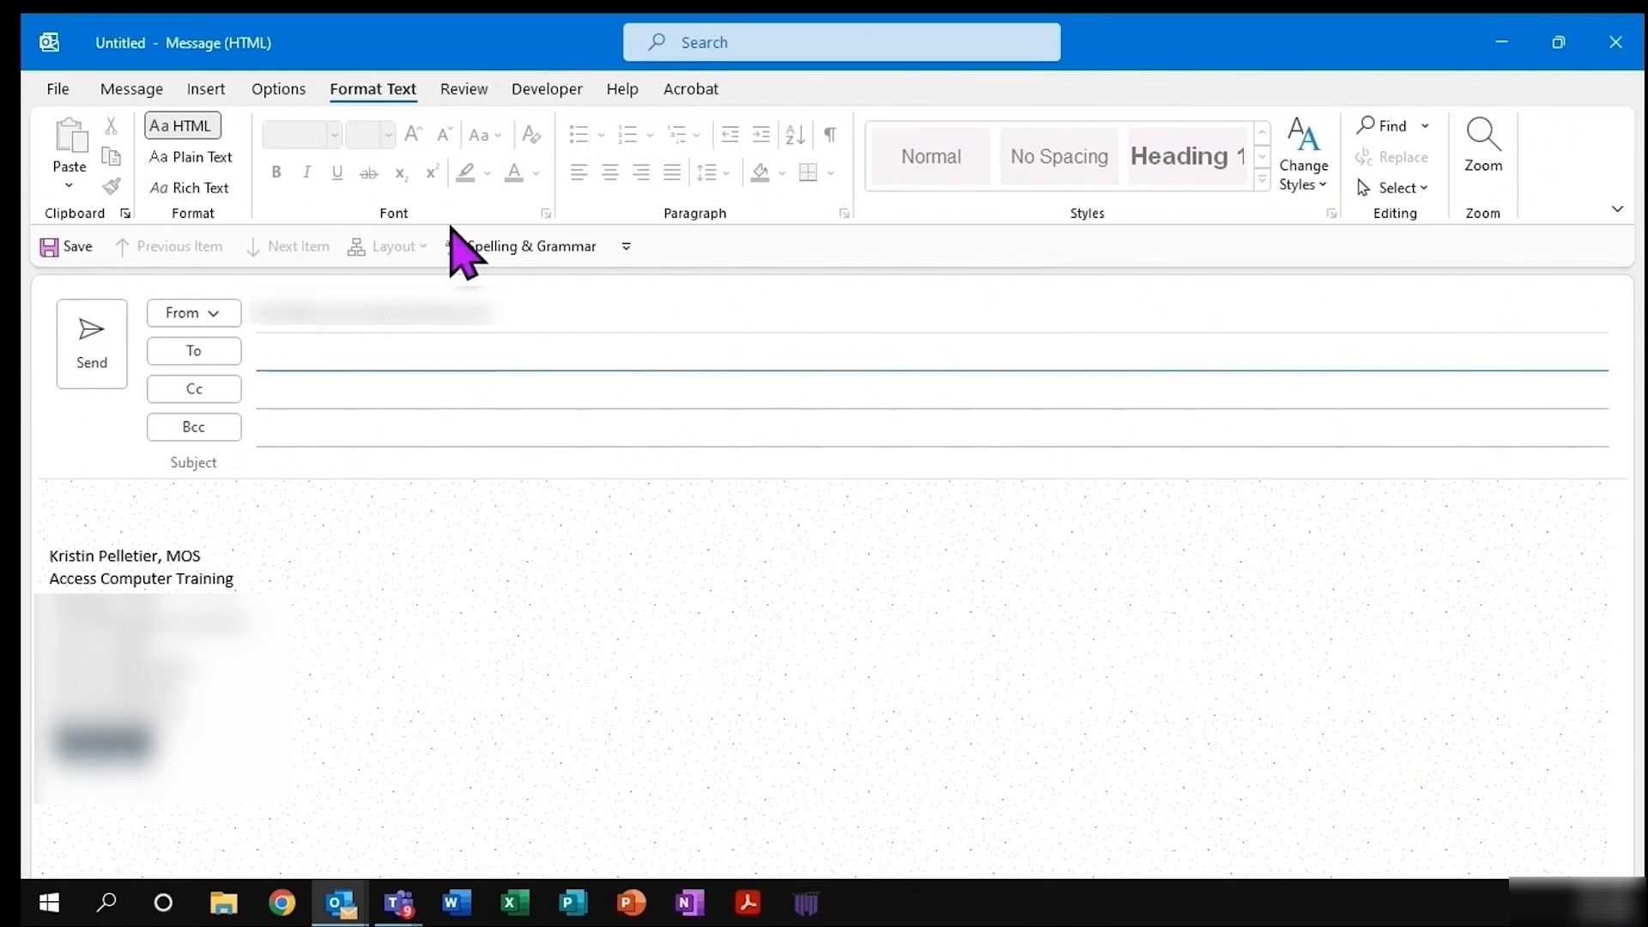
pyautogui.click(115, 506)
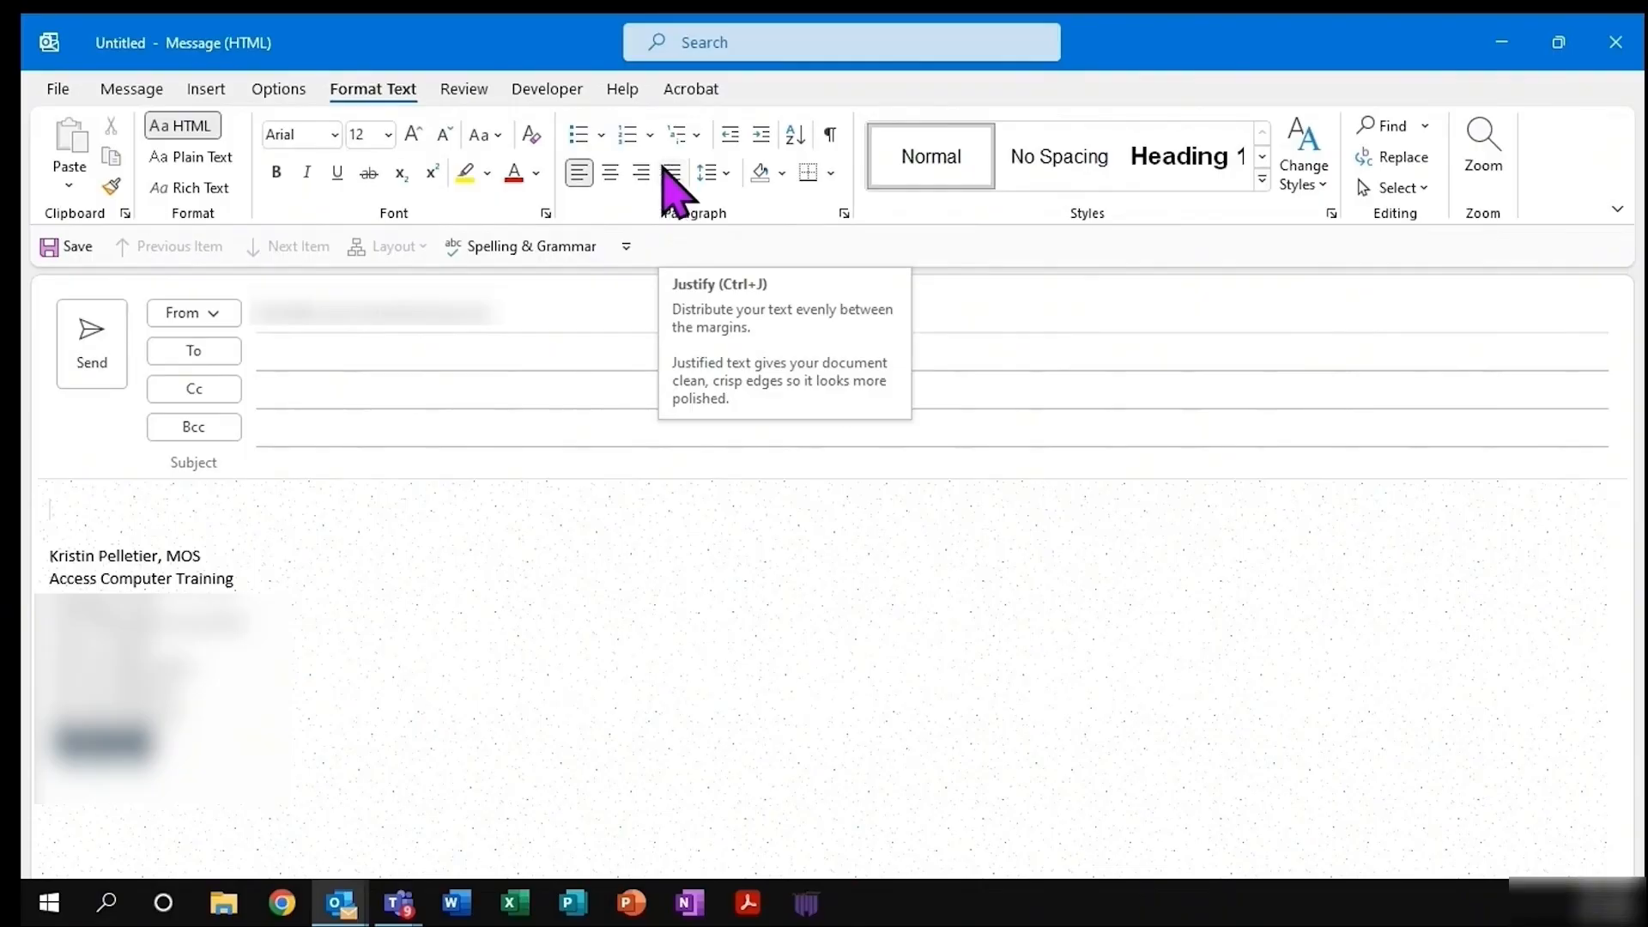
# Step: Enter "So if I were to type something here, I can change the language." above the signature and select it for the review language commands
pyautogui.click(464, 90)
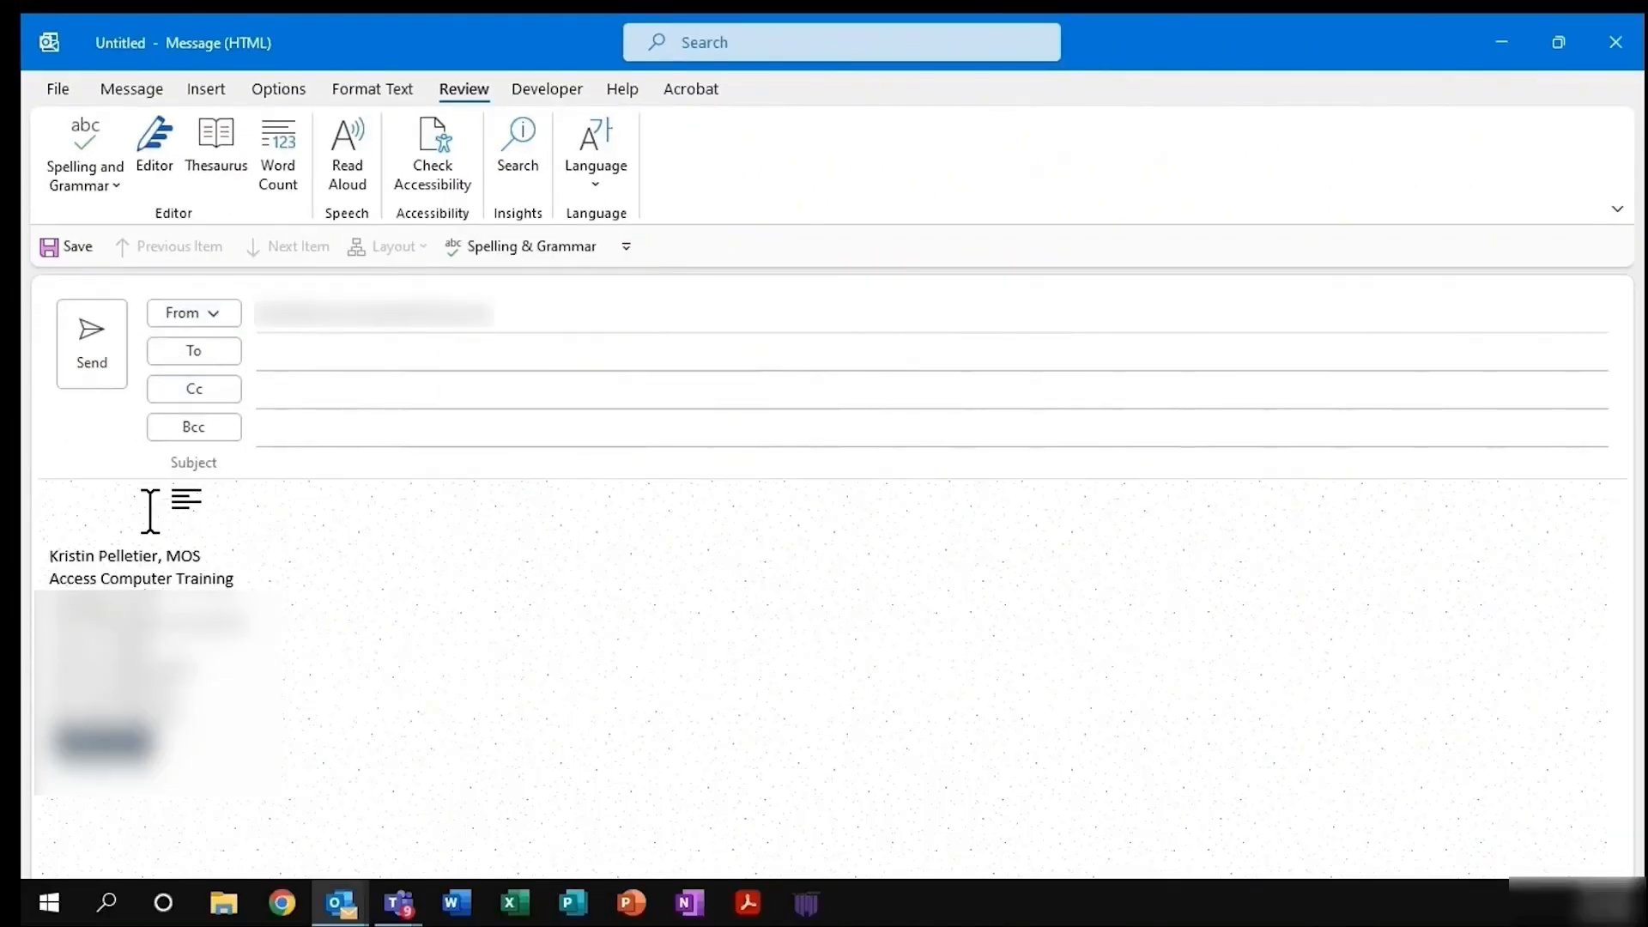
pyautogui.press('Delete')
pyautogui.click(599, 206)
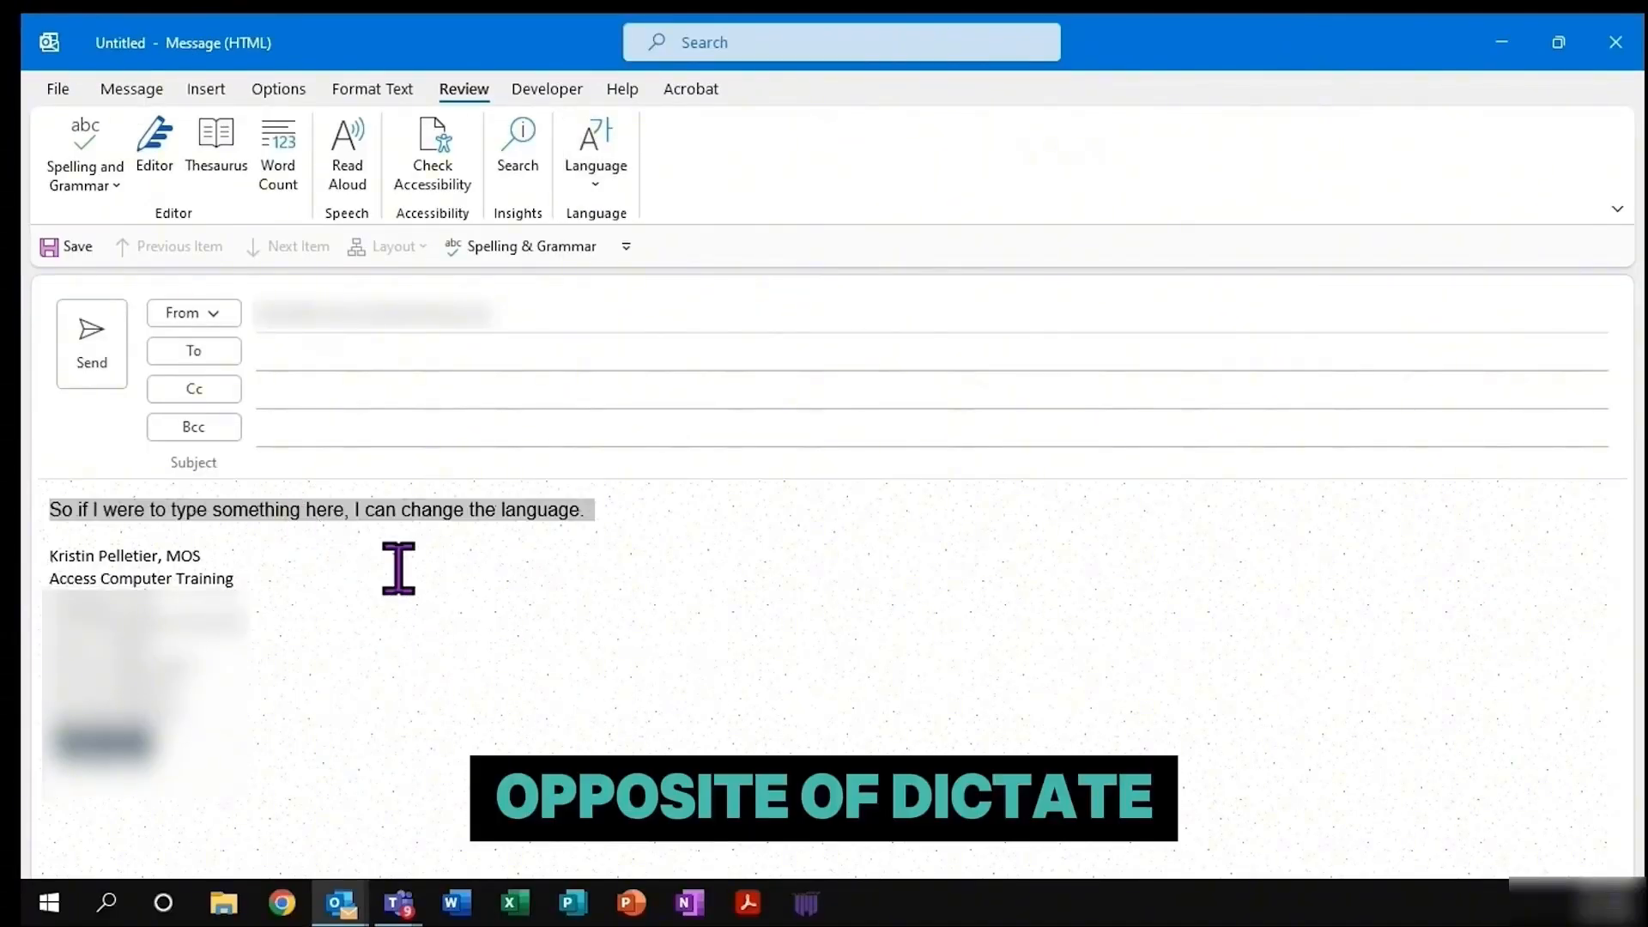
# Step: Read the message aloud, pause playback in the signature, and return the insertion point to the end of the body sentence
pyautogui.click(350, 172)
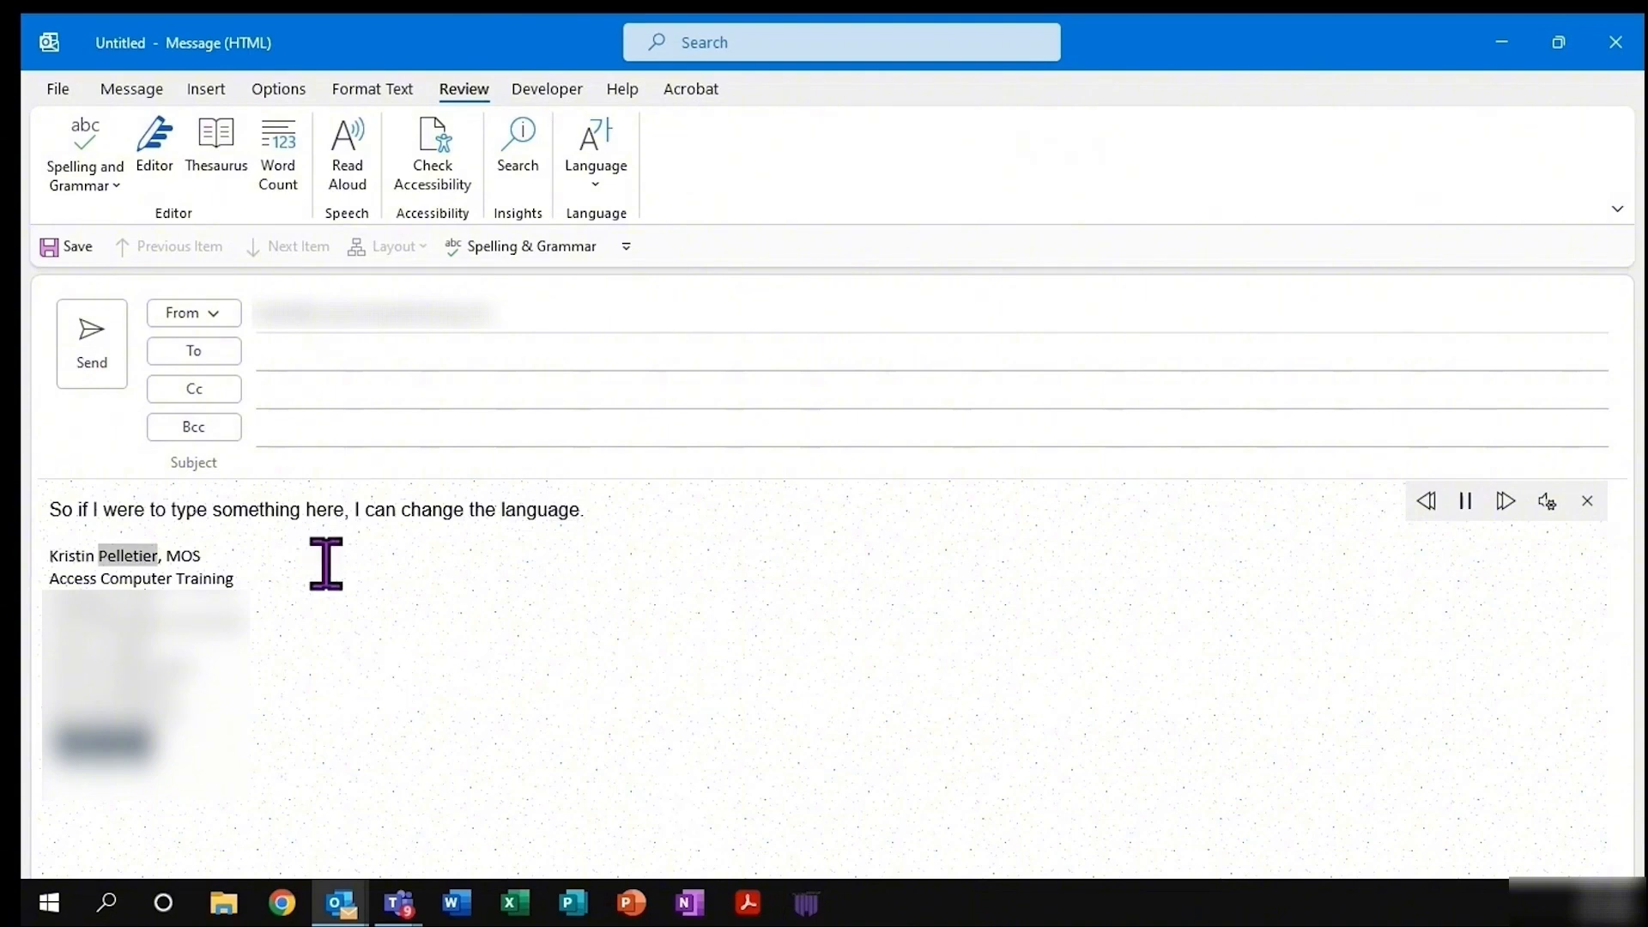
pyautogui.click(1465, 501)
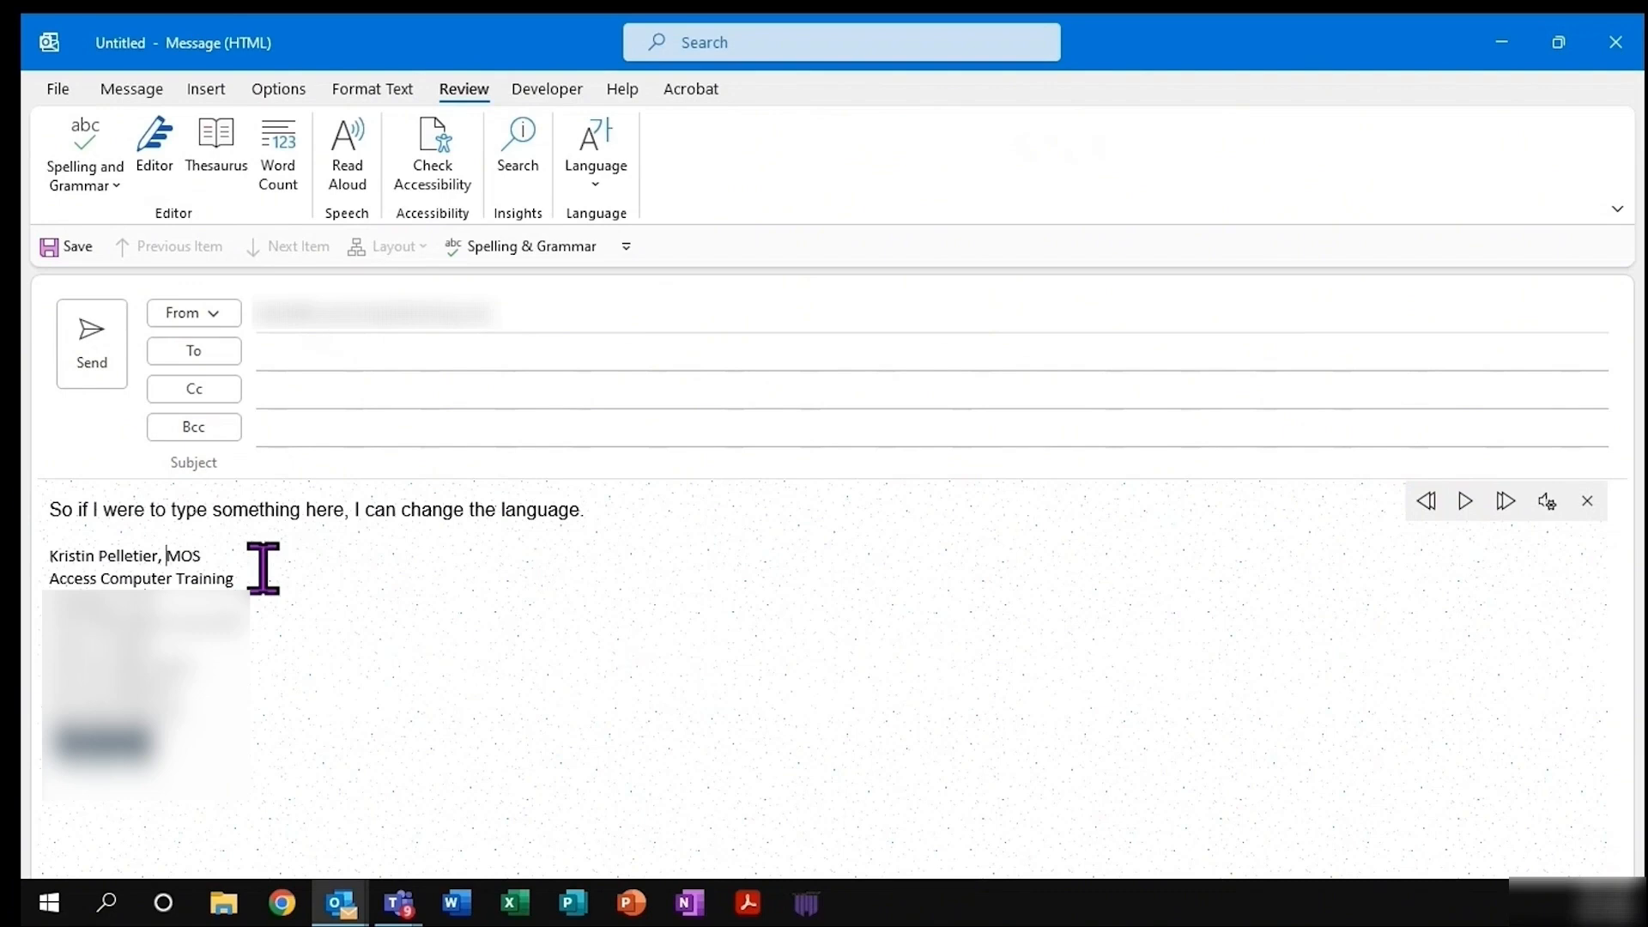
pyautogui.click(649, 515)
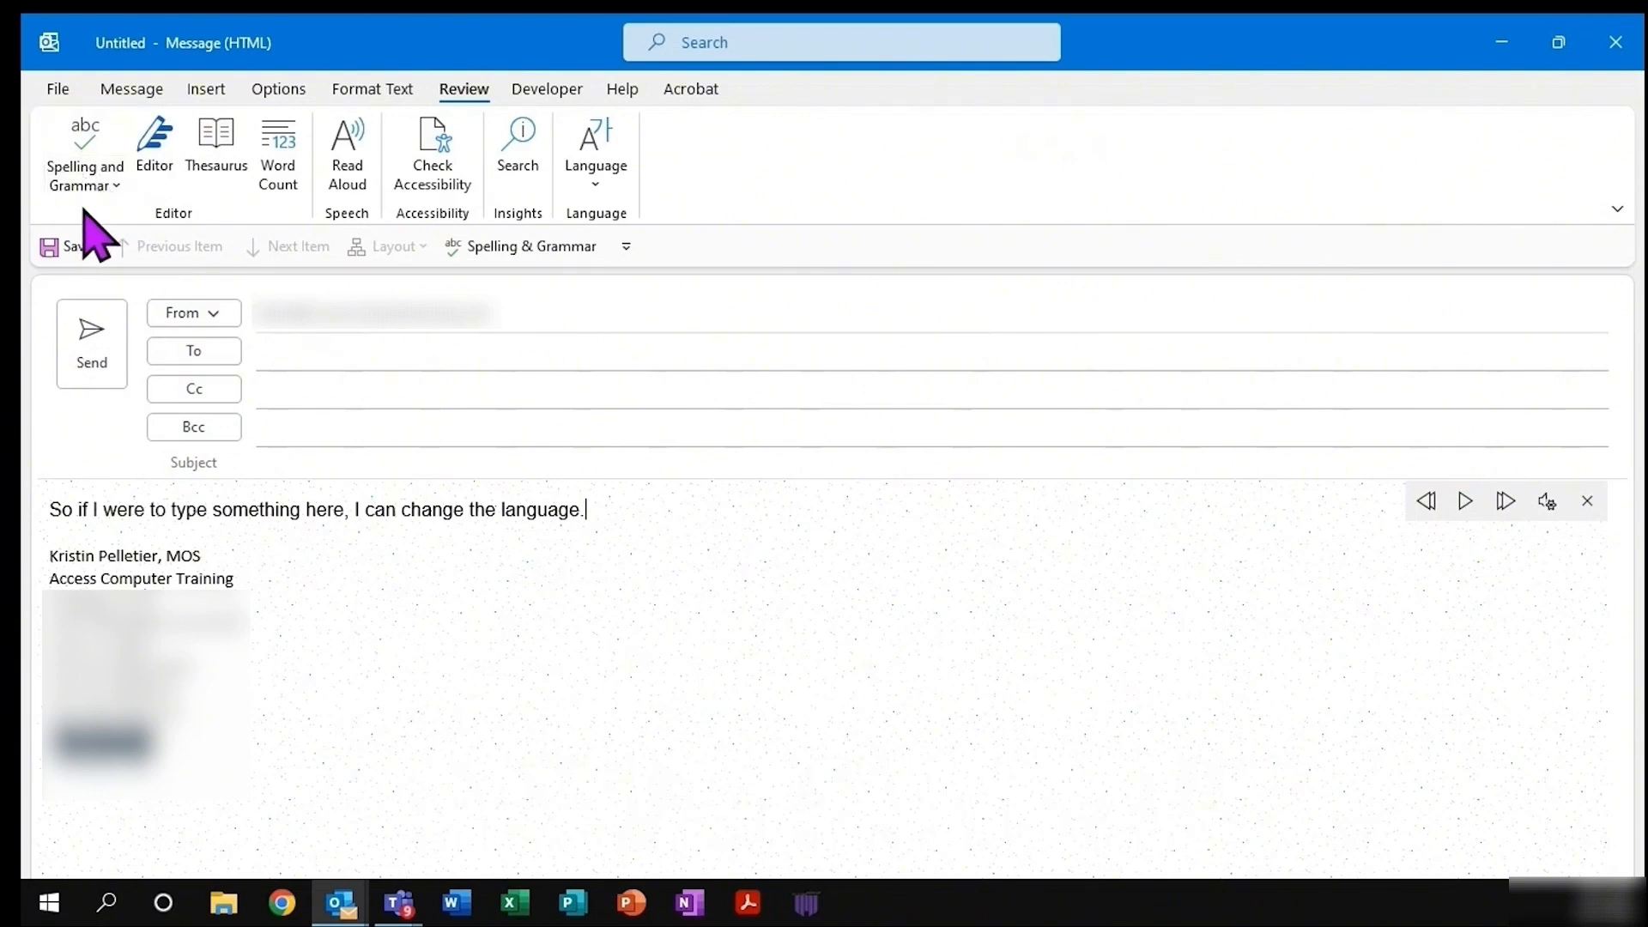
# Step: Check the message with Editor and look over its correction and refinement categories
pyautogui.click(151, 148)
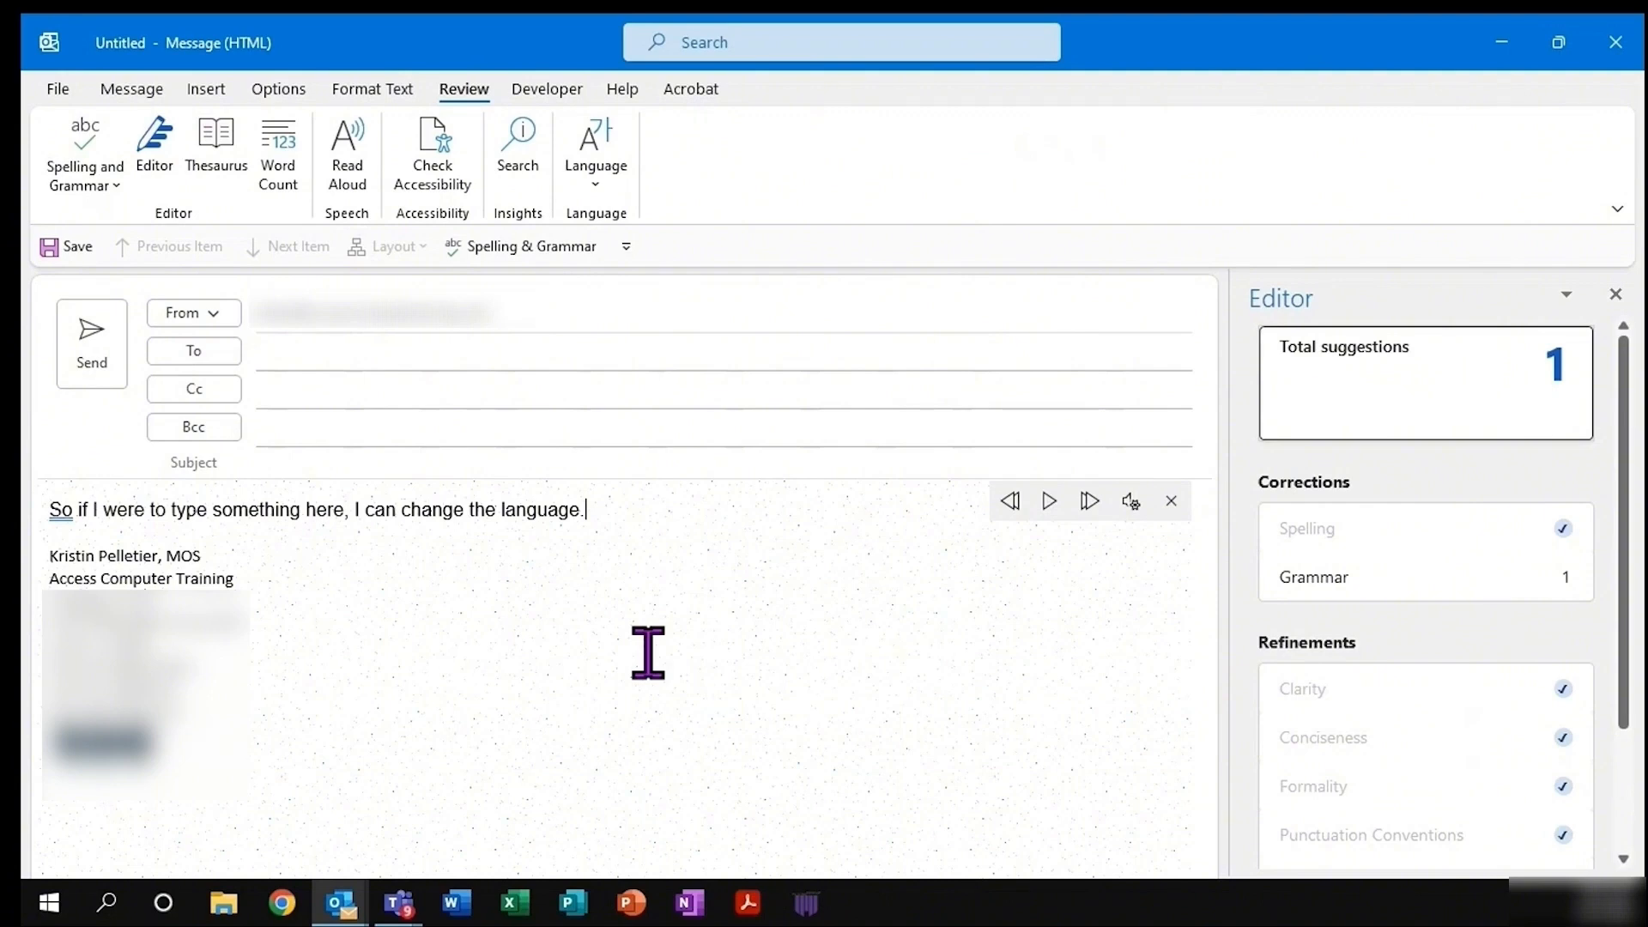
pyautogui.moveTo(1628, 628); pyautogui.dragTo(1638, 747)
pyautogui.scroll(2, 1391, 592)
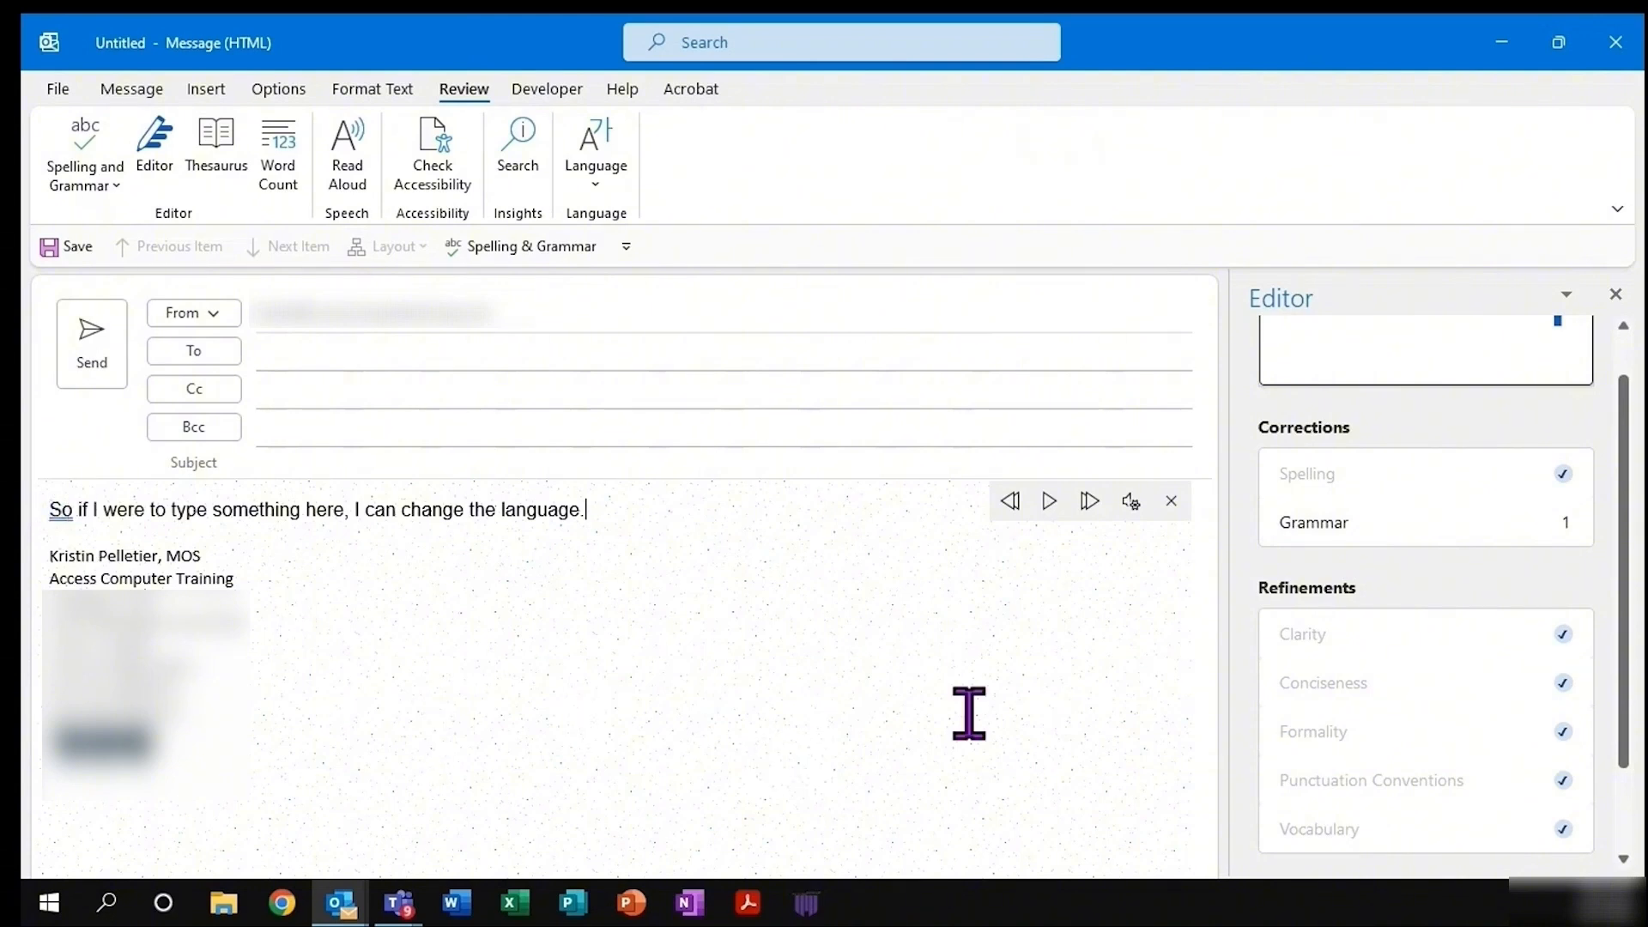
pyautogui.moveTo(1622, 635); pyautogui.dragTo(1616, 568)
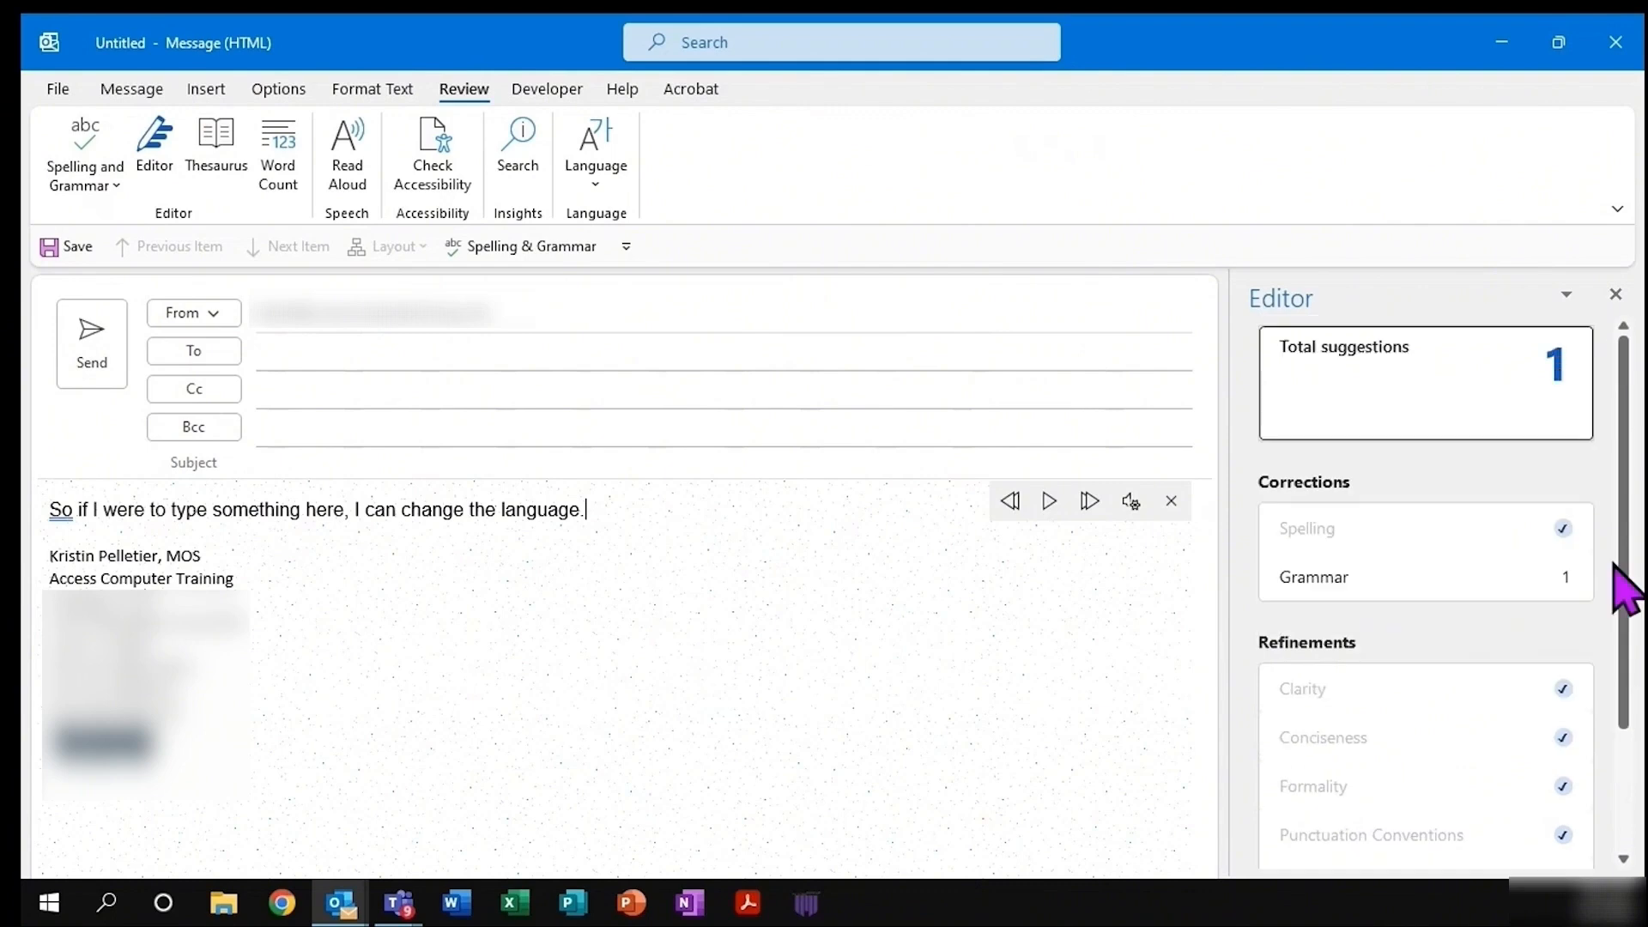
# Step: Accept Editor's grammar suggestion "So," for the first word of the sentence and finish the check
pyautogui.click(1306, 580)
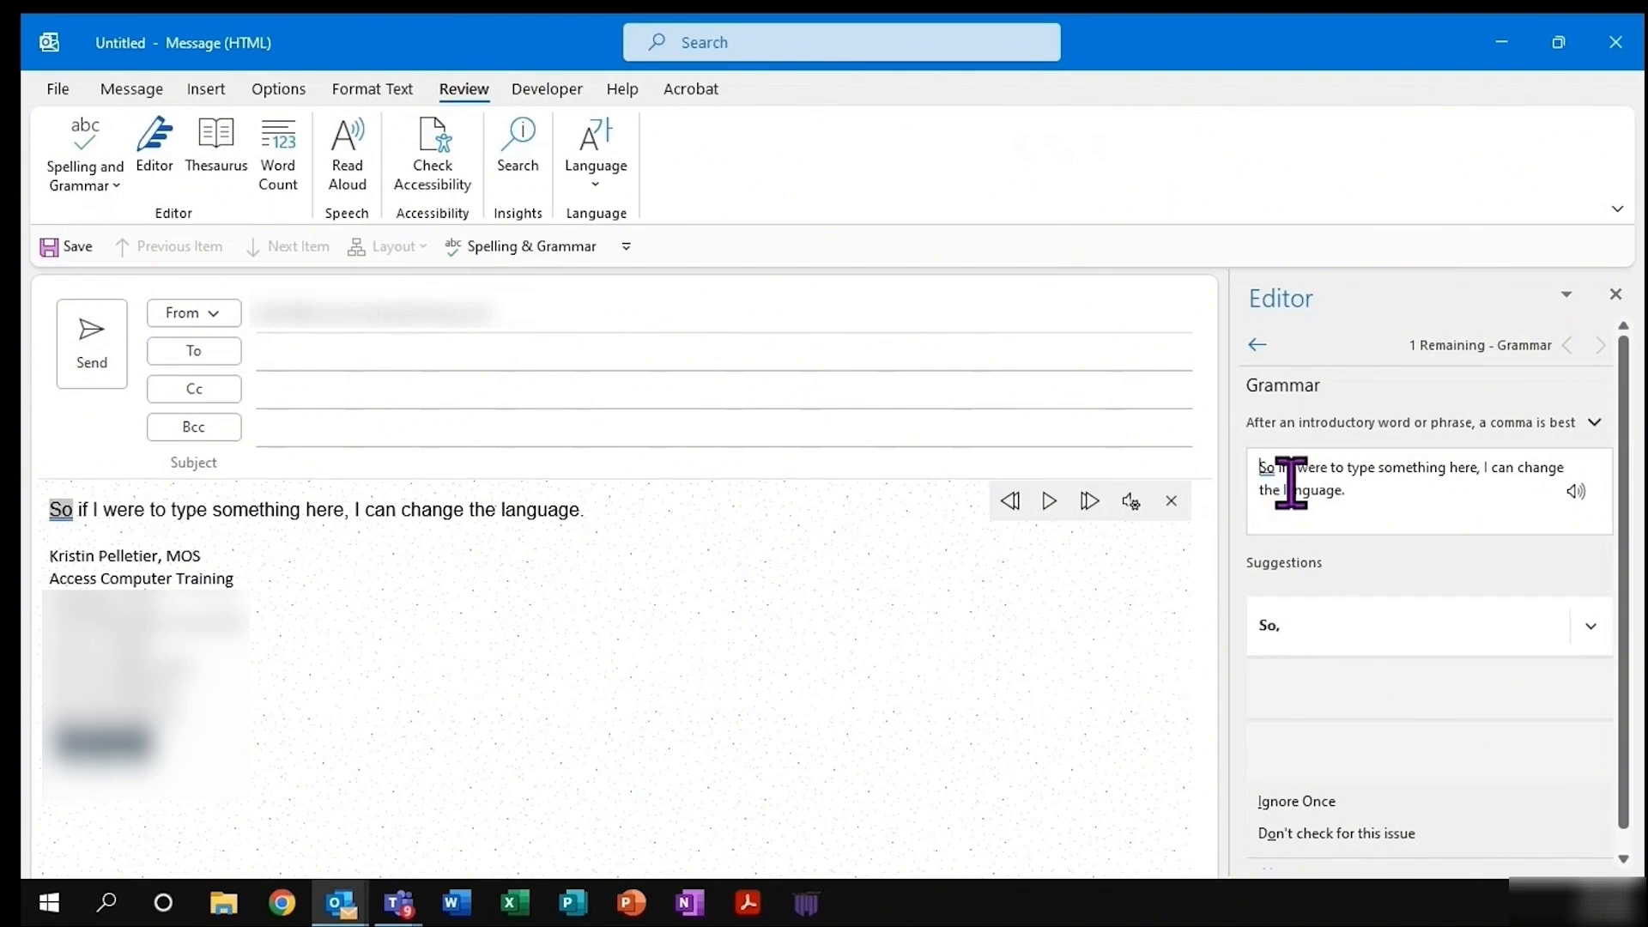
pyautogui.click(1274, 631)
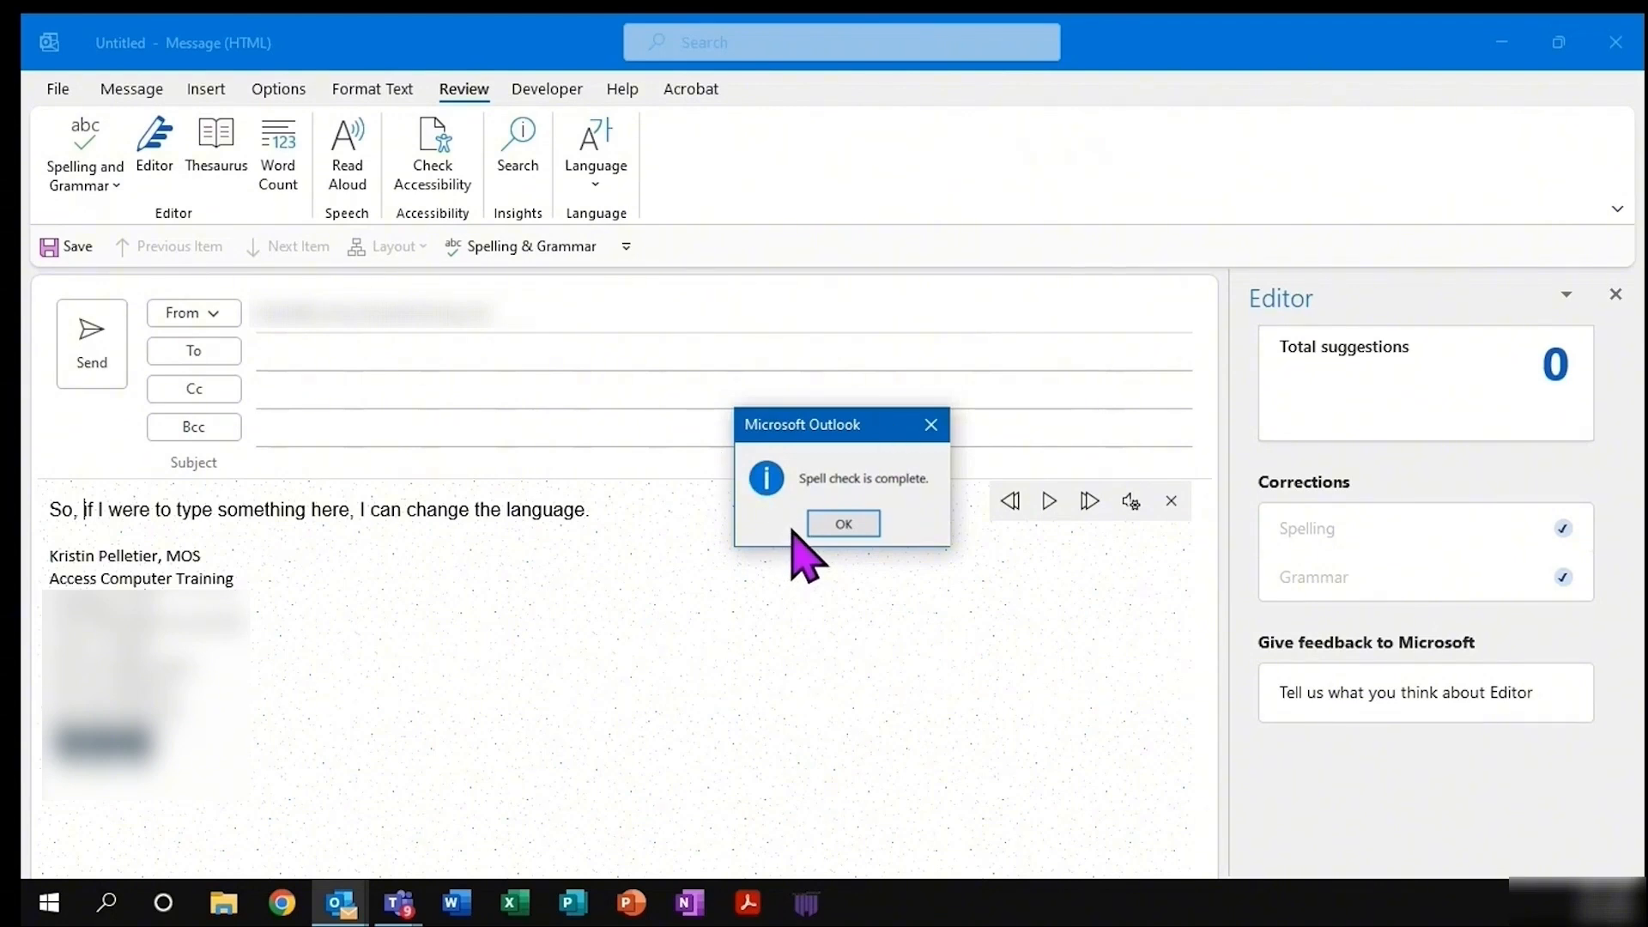
pyautogui.click(840, 522)
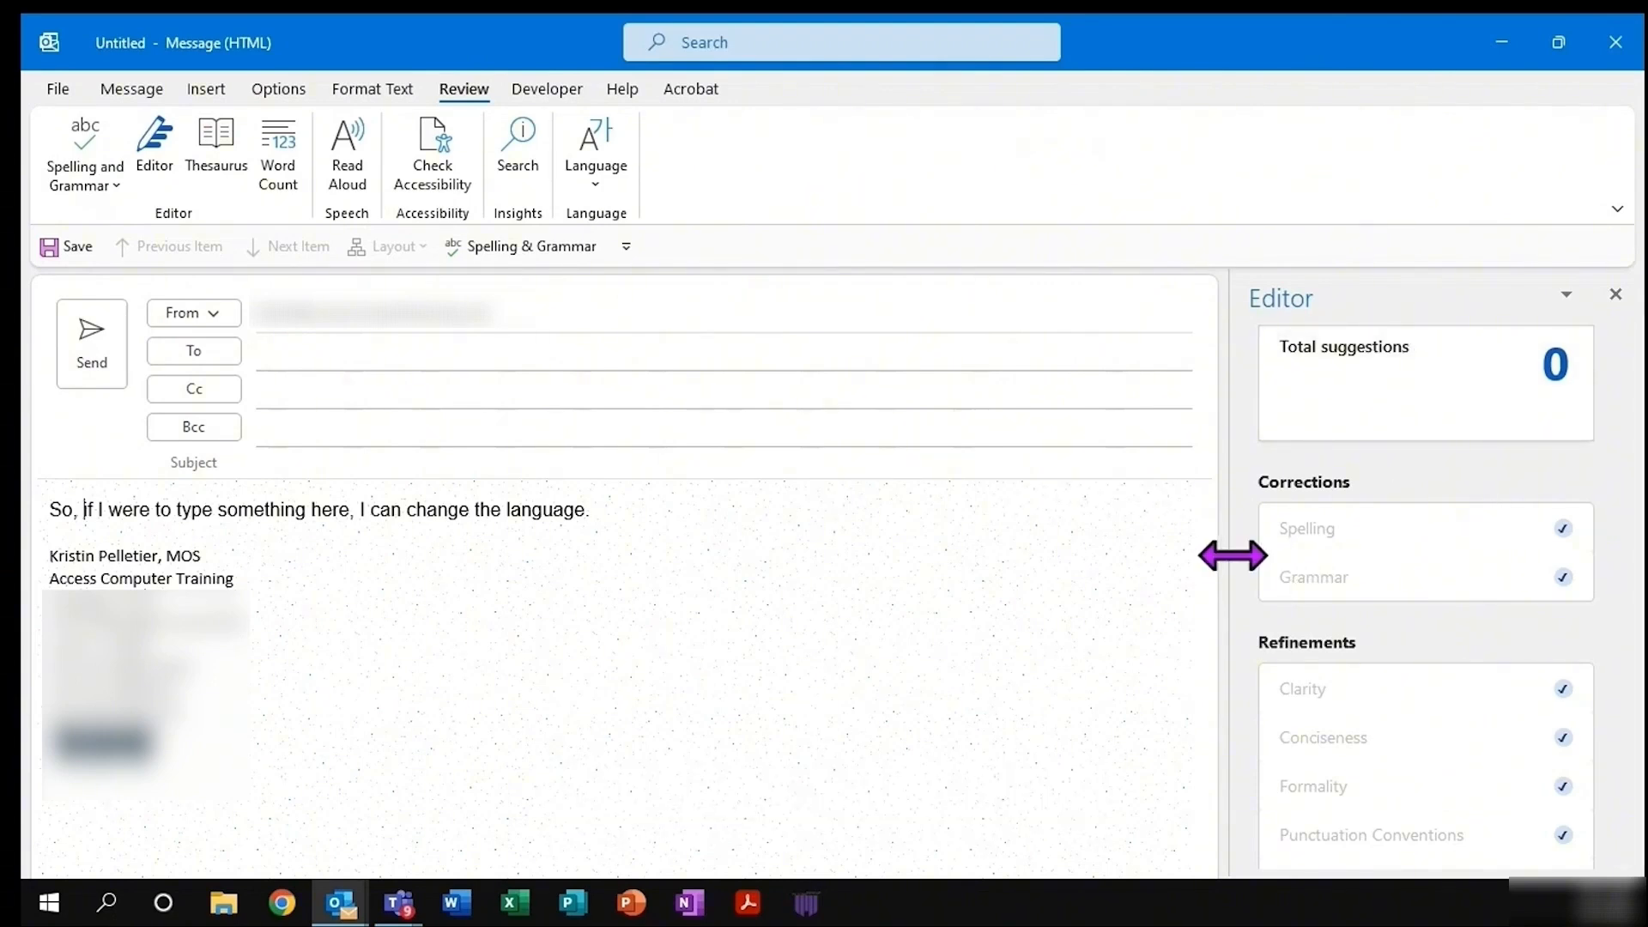
# Step: Look over Editor's refinement categories, make the Editor pane narrower, and close it
pyautogui.moveTo(1230, 555)
pyautogui.mouseDown()
pyautogui.moveTo(1388, 541)
pyautogui.moveTo(1056, 541)
pyautogui.moveTo(1333, 541)
pyautogui.moveTo(1221, 561)
pyautogui.mouseUp()
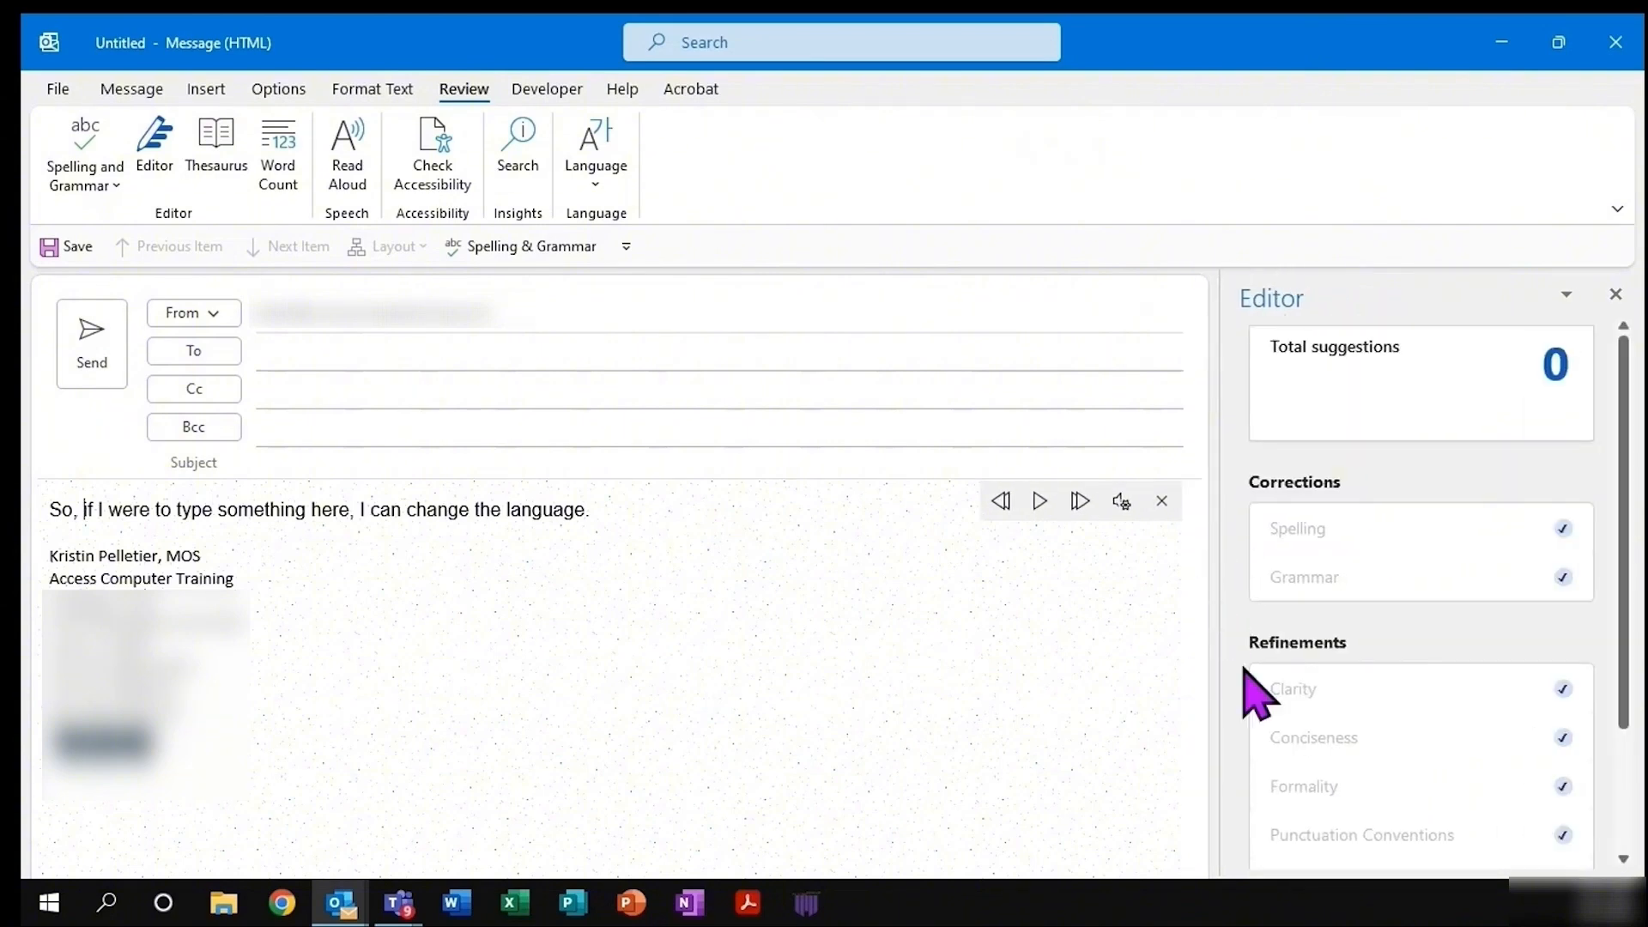
pyautogui.scroll(-2, 1288, 765)
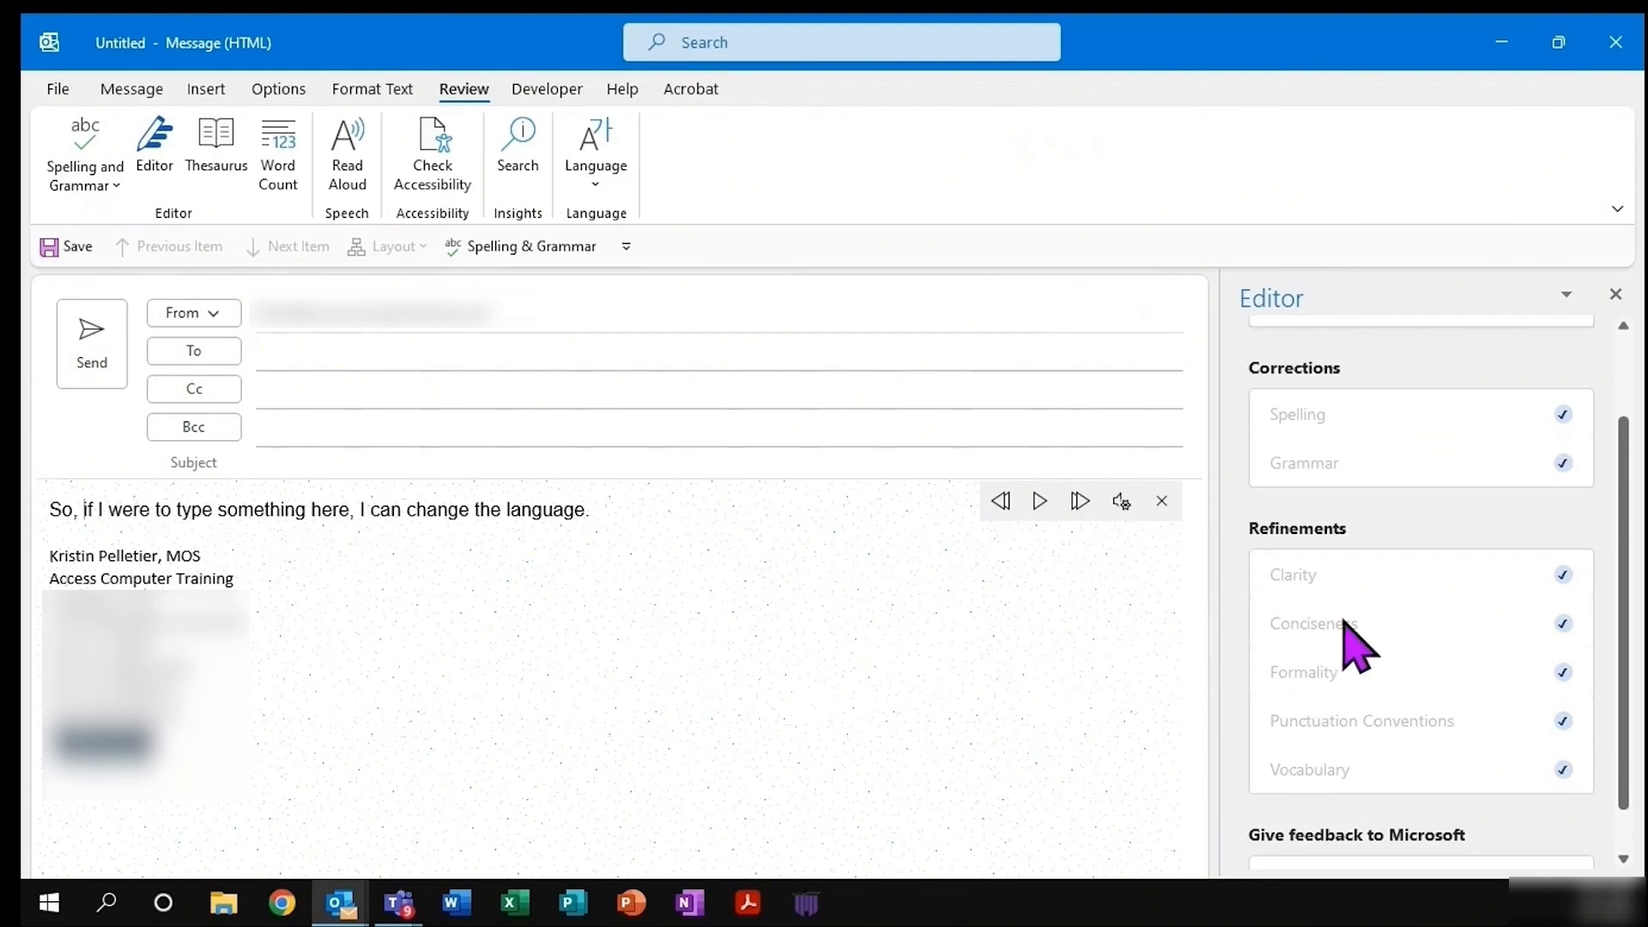
pyautogui.scroll(-1, 1366, 669)
pyautogui.scroll(1, 1406, 668)
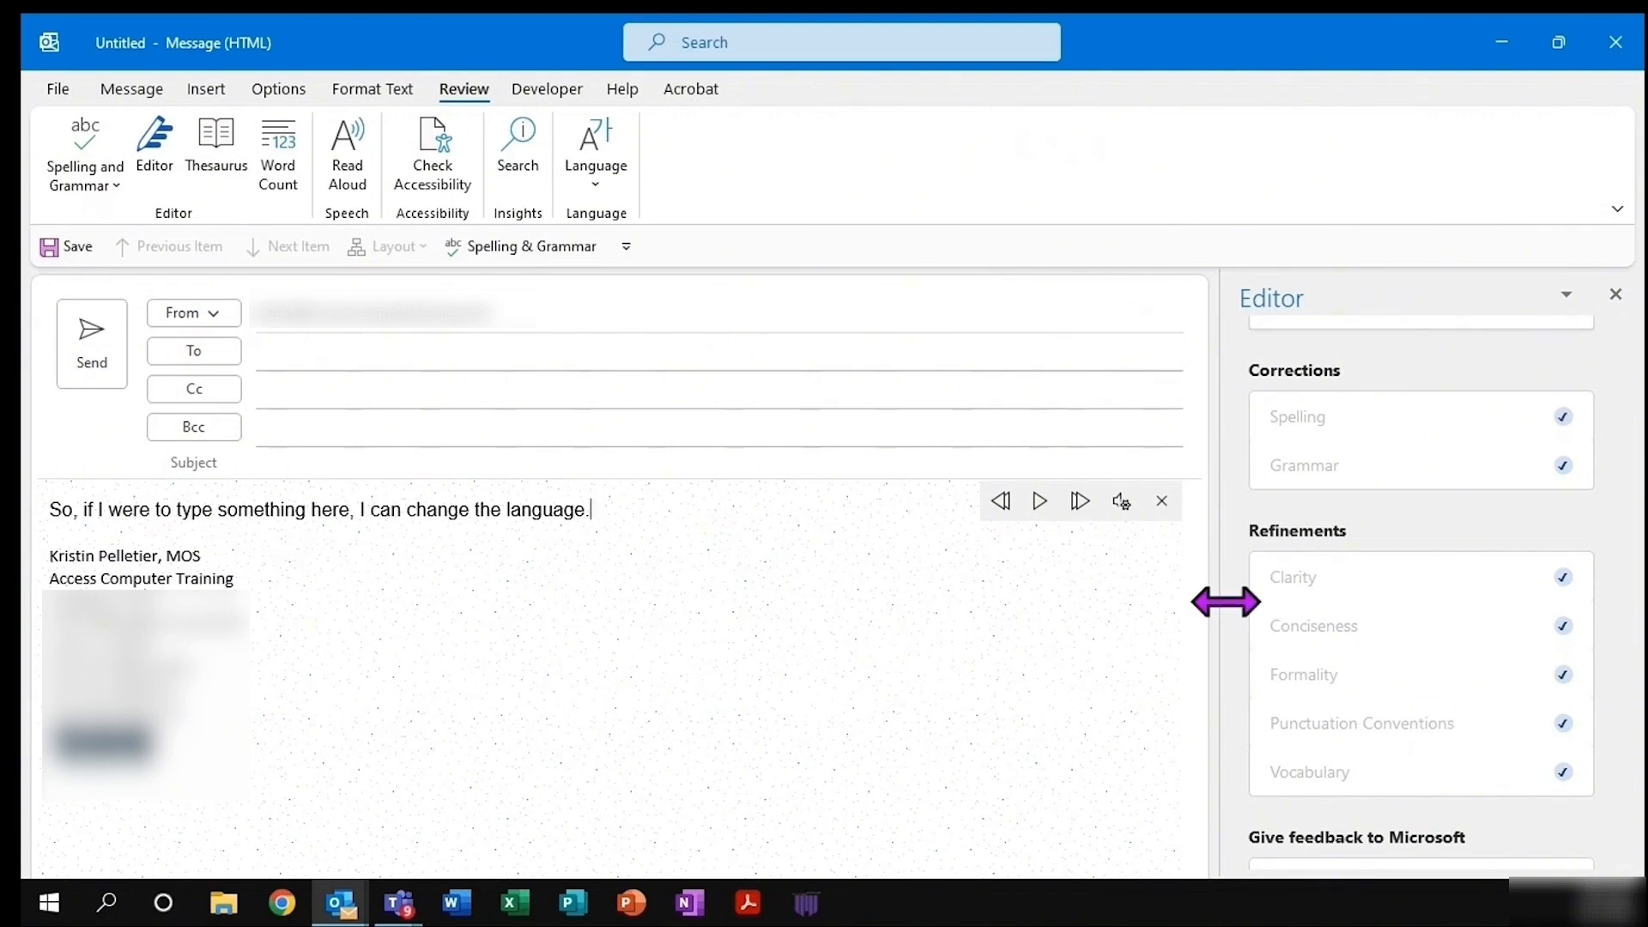
pyautogui.moveTo(1226, 602); pyautogui.dragTo(1346, 601)
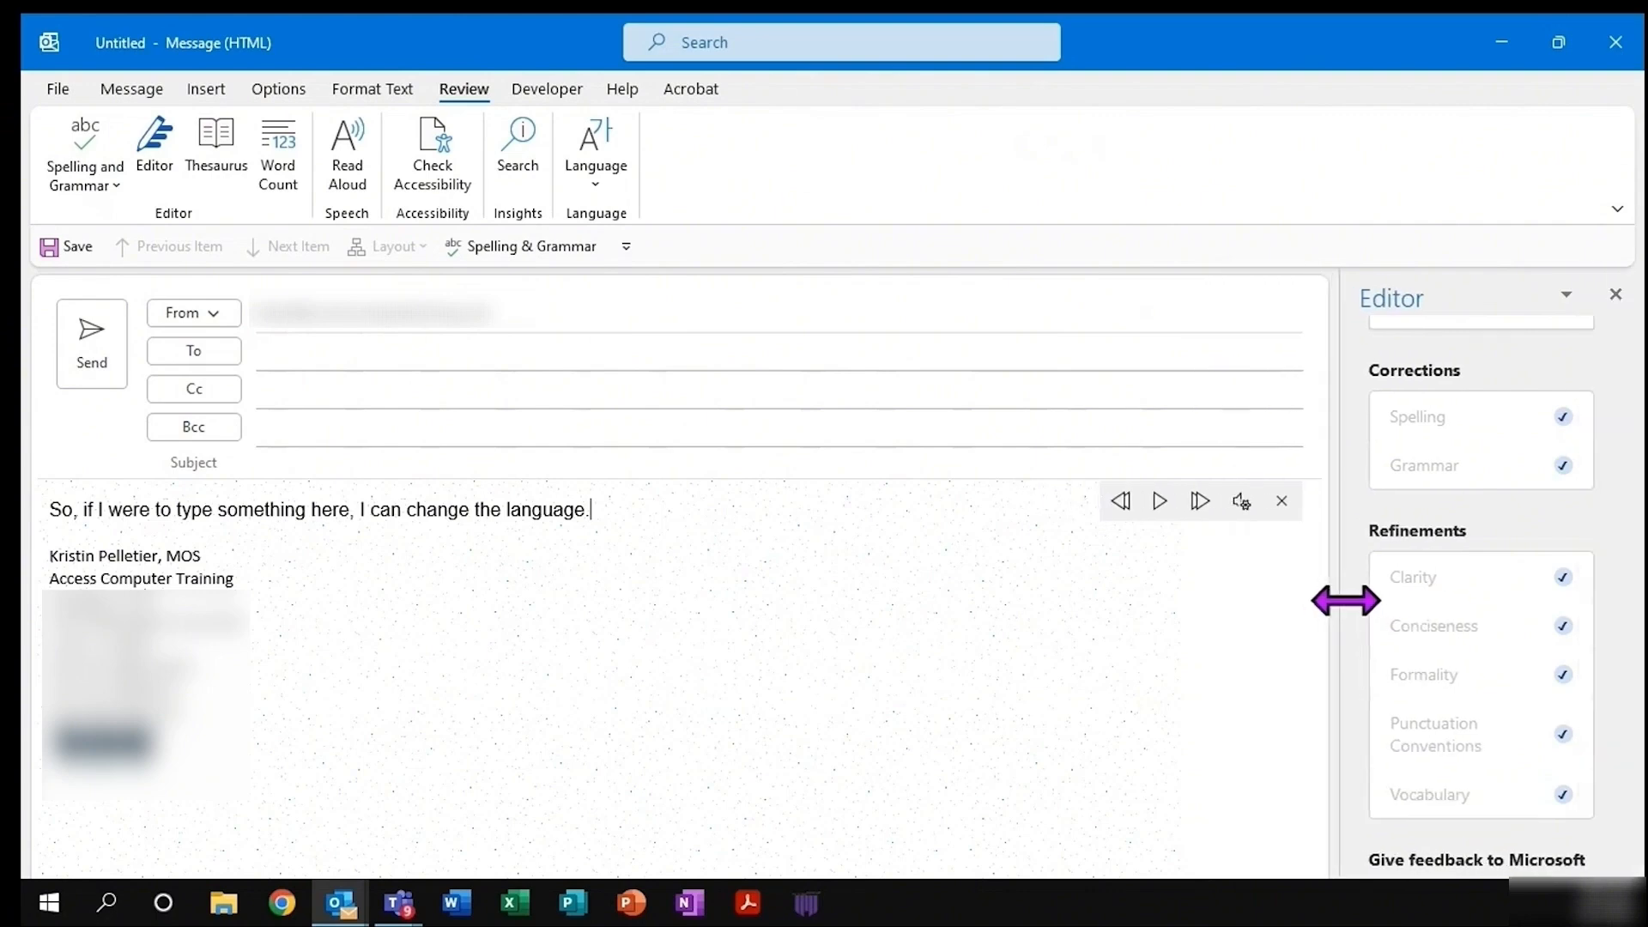
pyautogui.click(1616, 294)
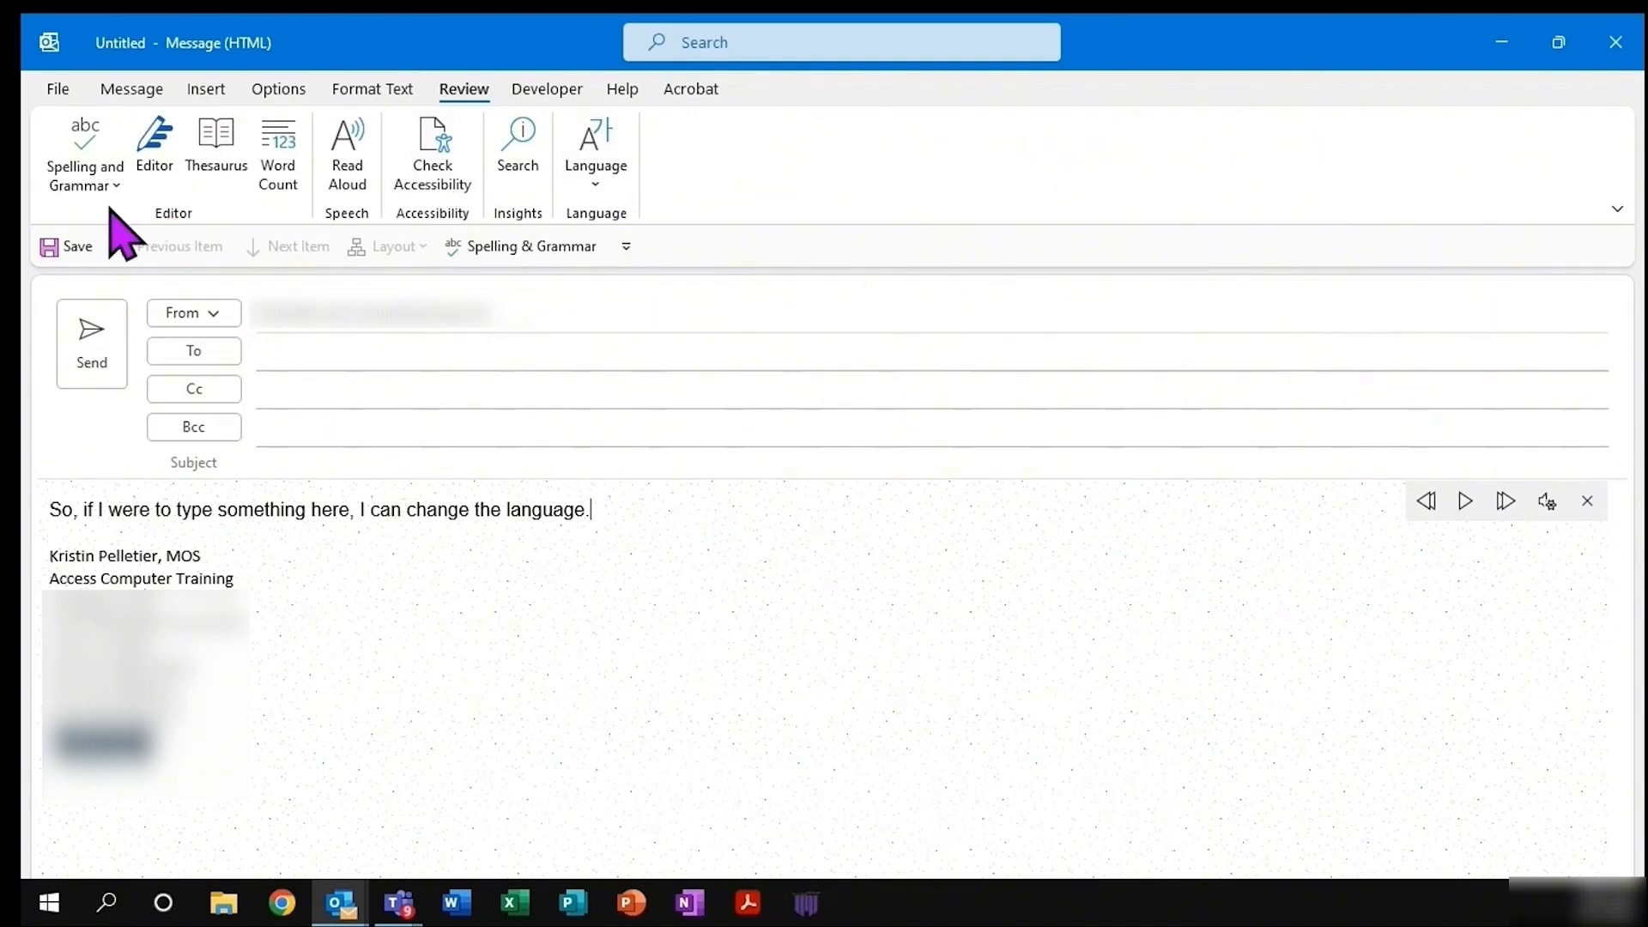
# Step: Review the full list of COM add-ins, view the file browser for adding one, and dismiss it without adding anything
pyautogui.click(547, 90)
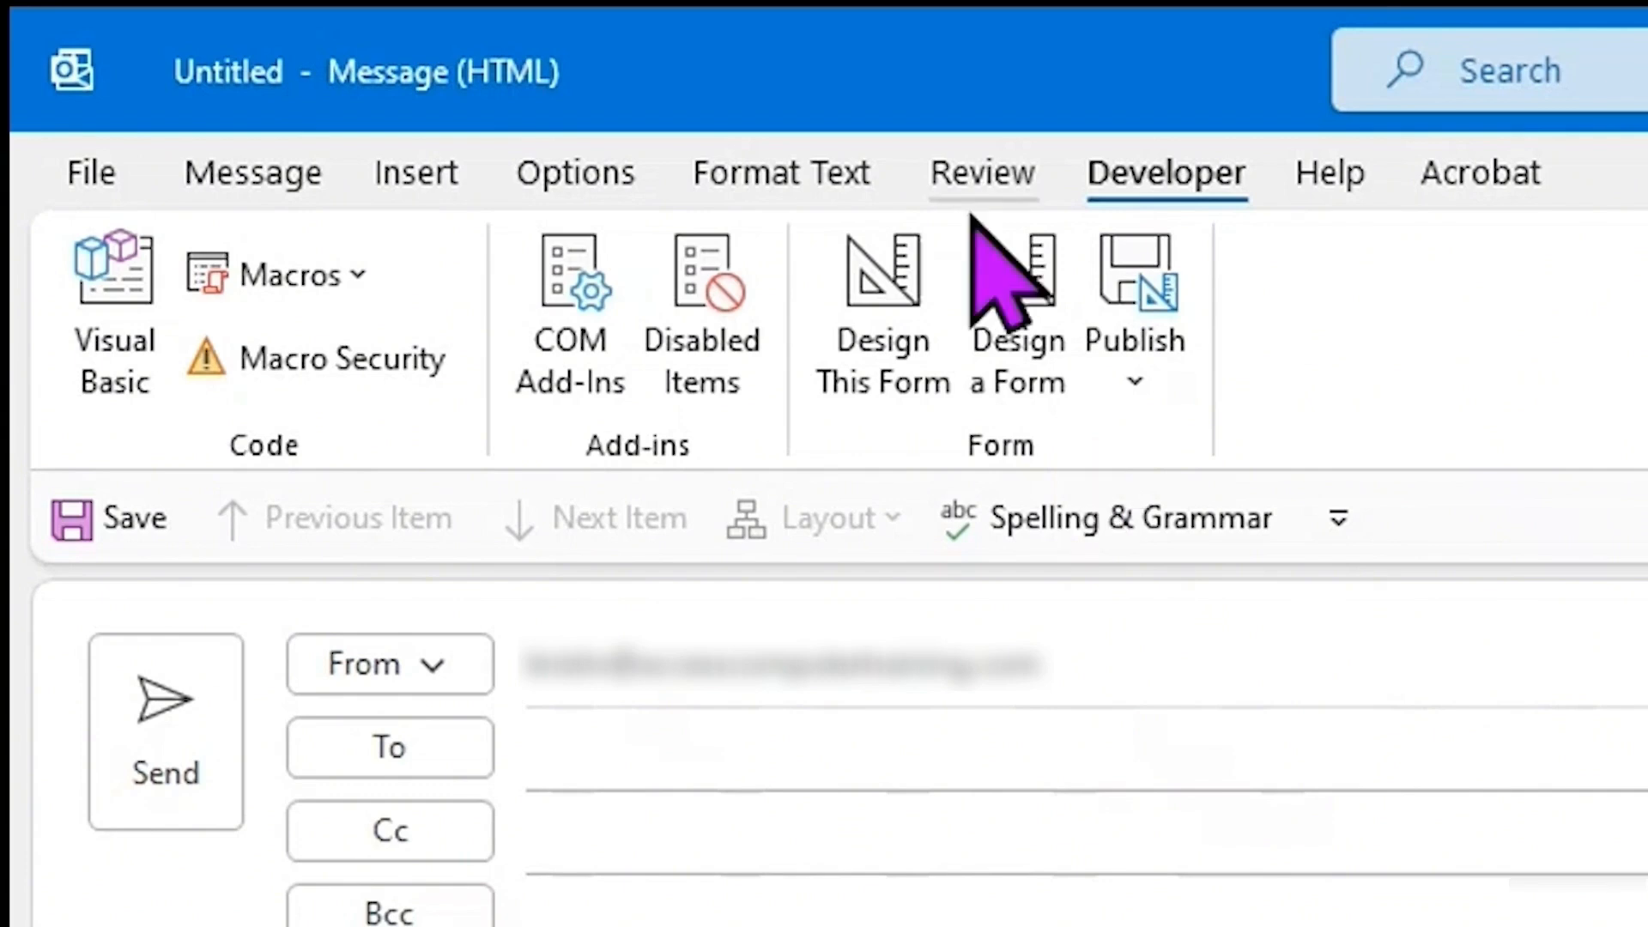
pyautogui.click(574, 361)
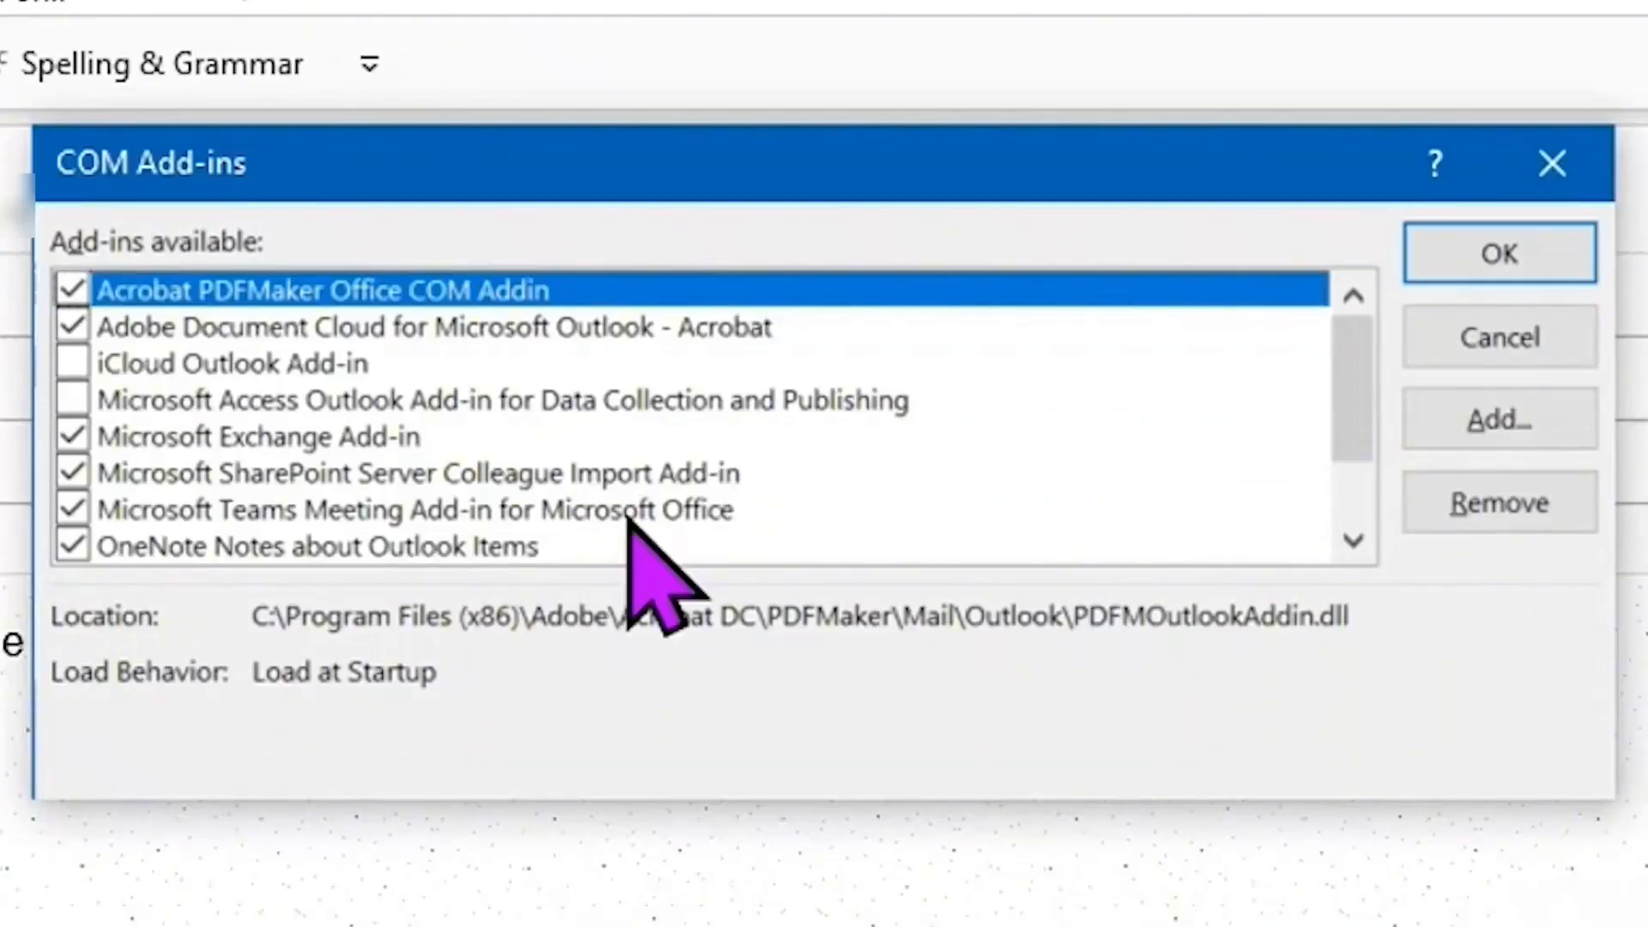
pyautogui.scroll(-1, 1355, 412)
pyautogui.moveTo(1357, 452); pyautogui.dragTo(1490, 398)
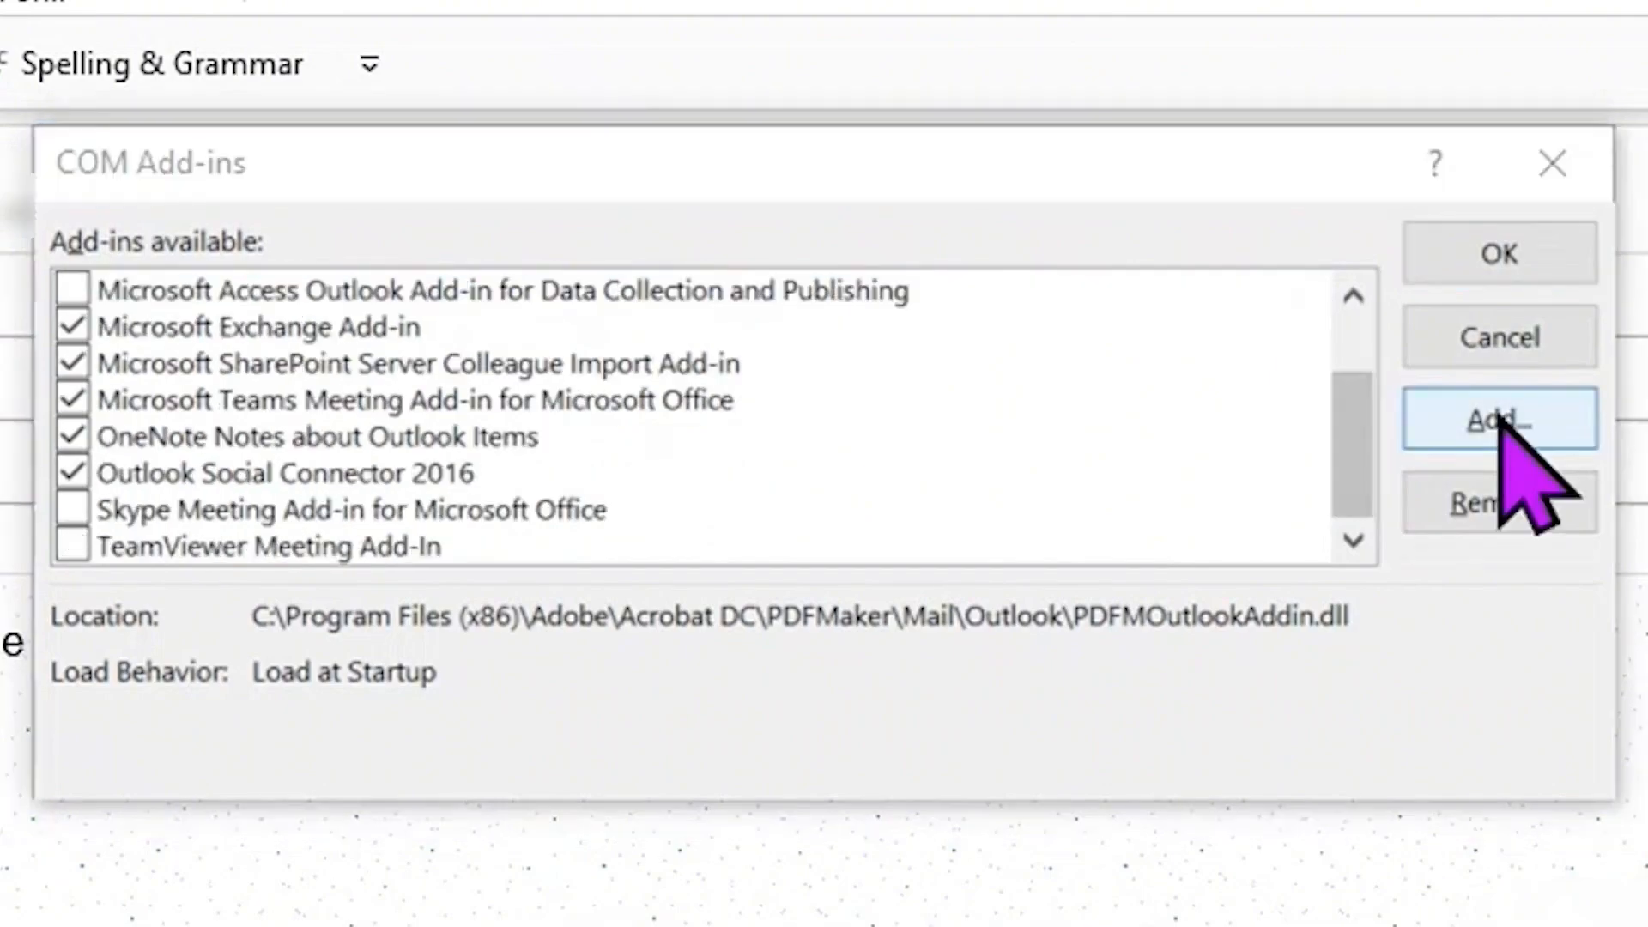
pyautogui.click(1498, 419)
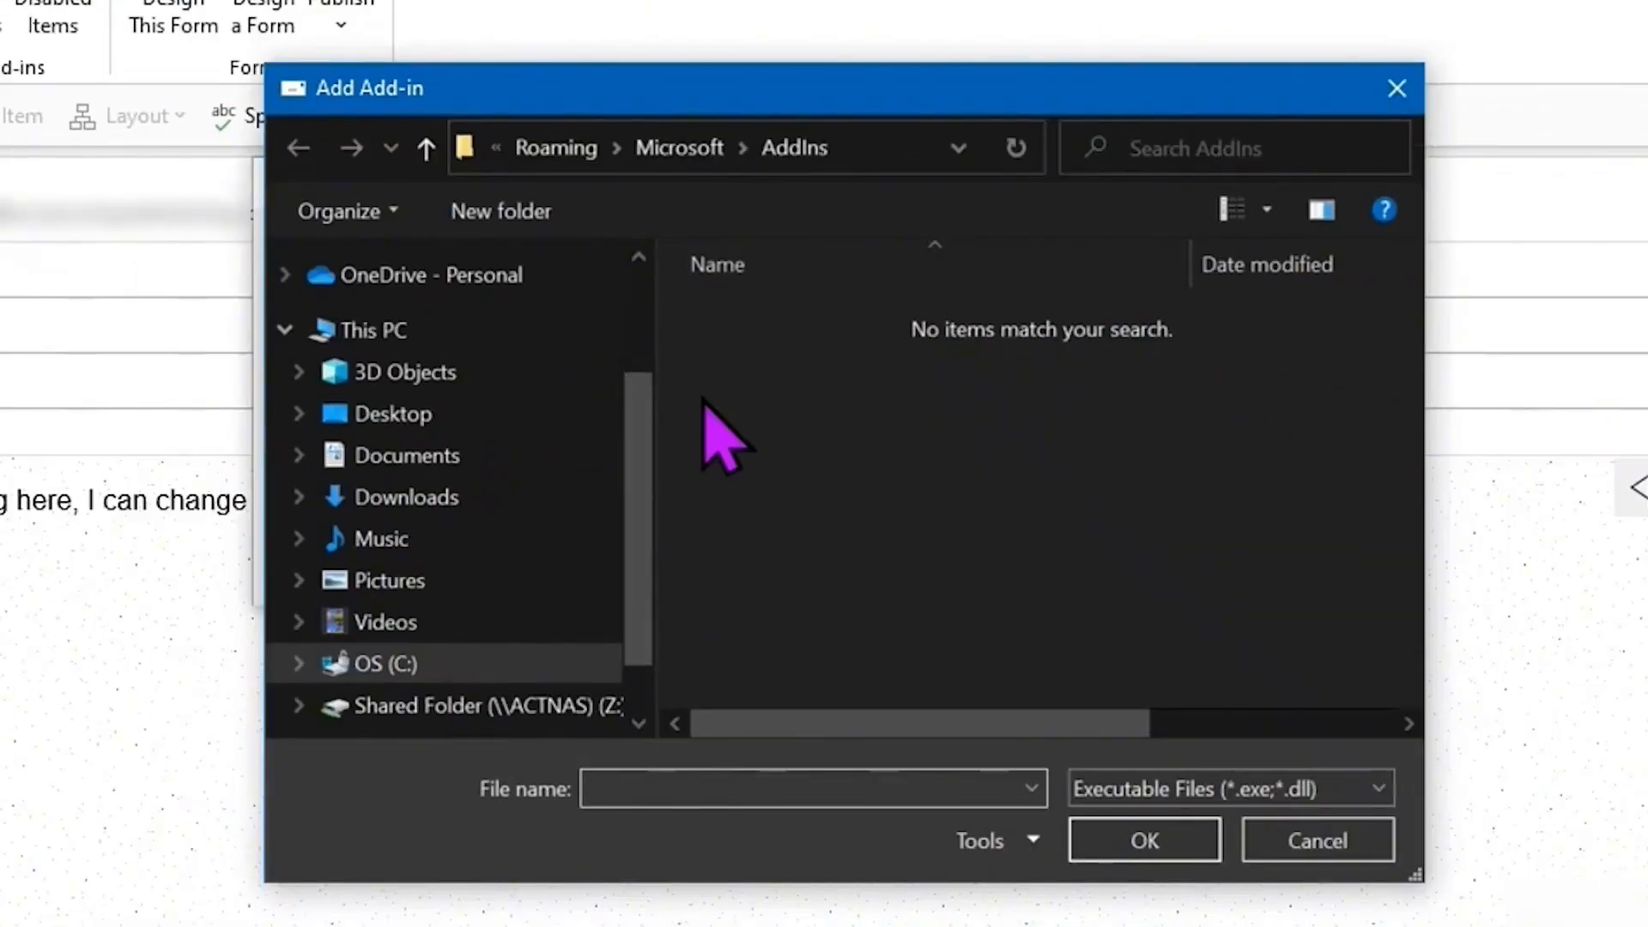
pyautogui.click(1397, 86)
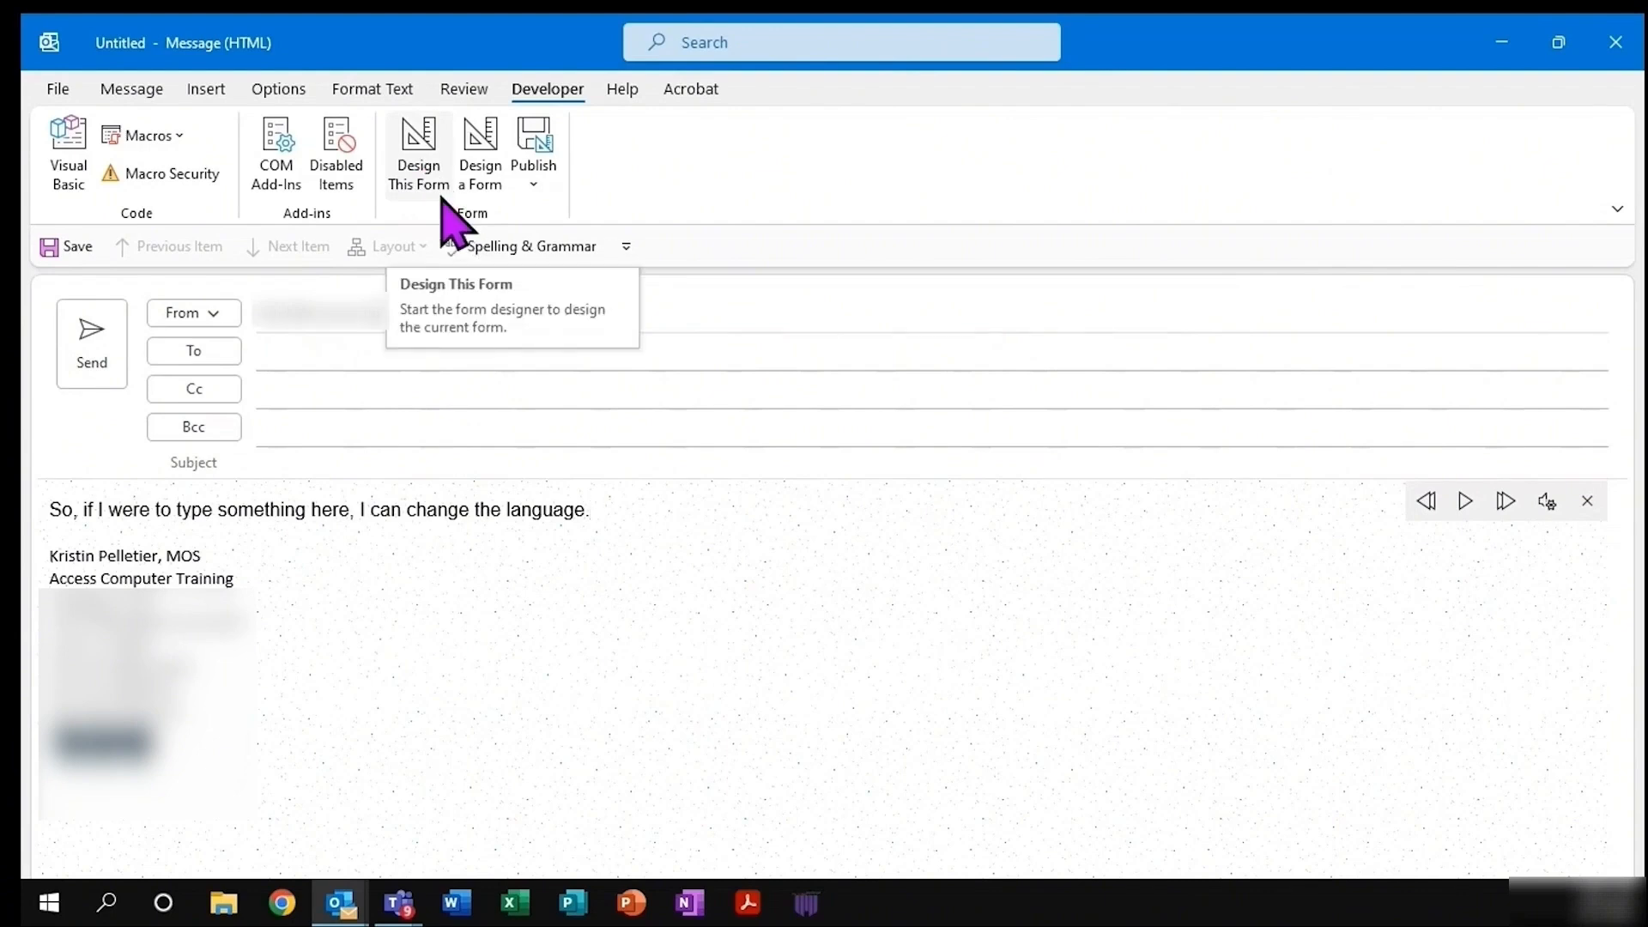
# Step: Open Design a Form from the developer commands and dismiss it without choosing a form
pyautogui.click(468, 167)
pyautogui.press('Escape')
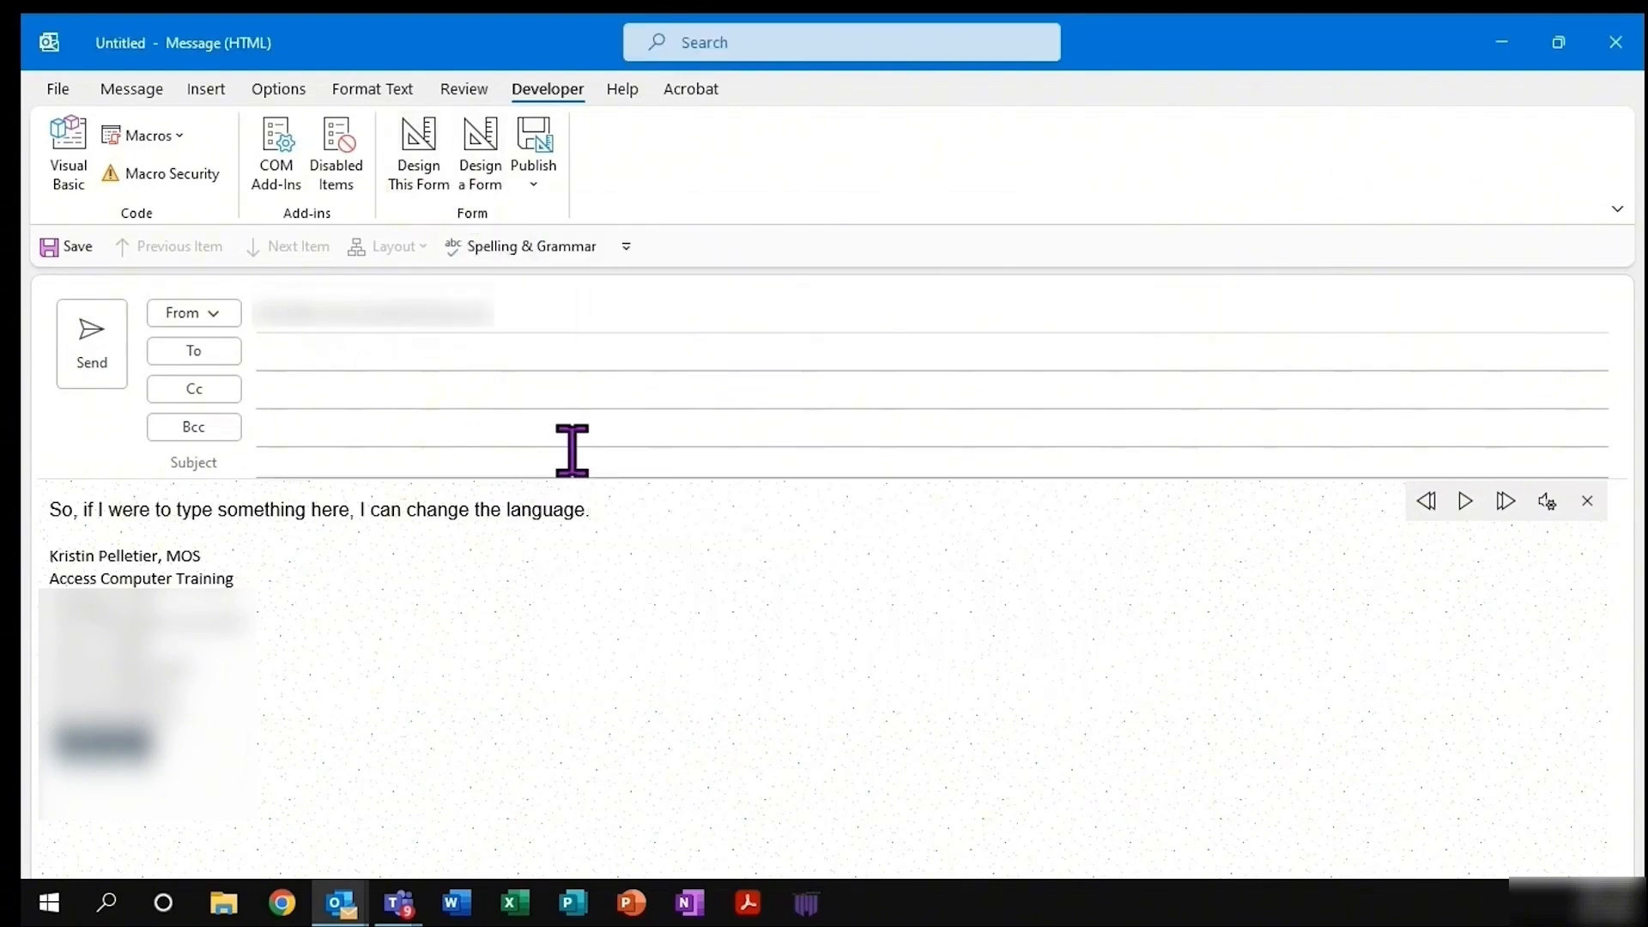